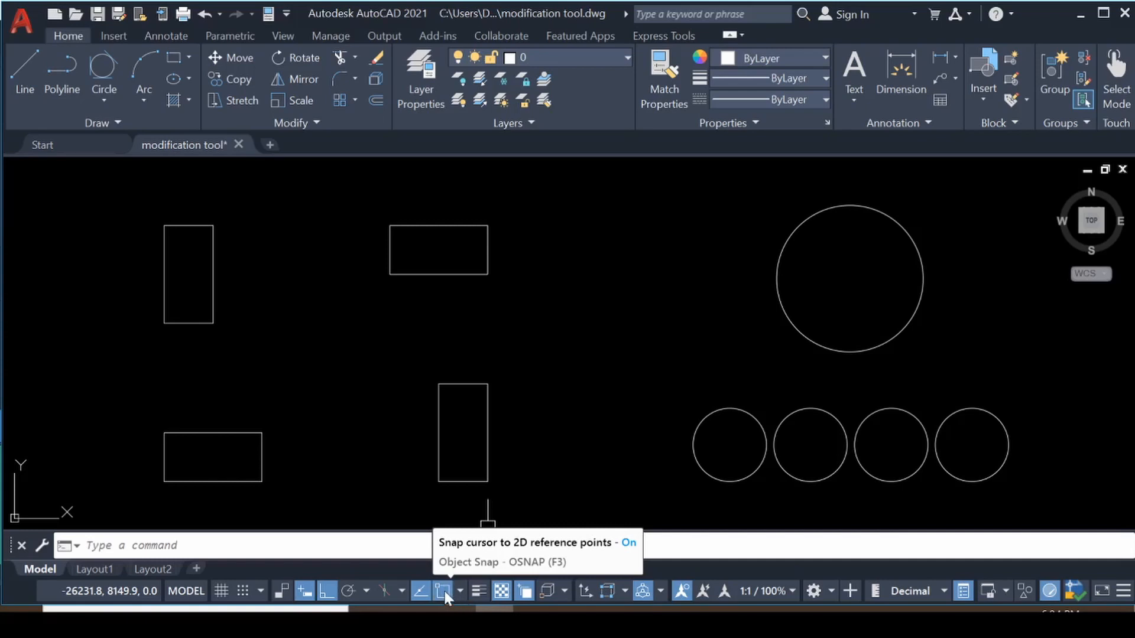
- Review the enabled object snap modes in the Drafting Settings
right_click(444, 591)
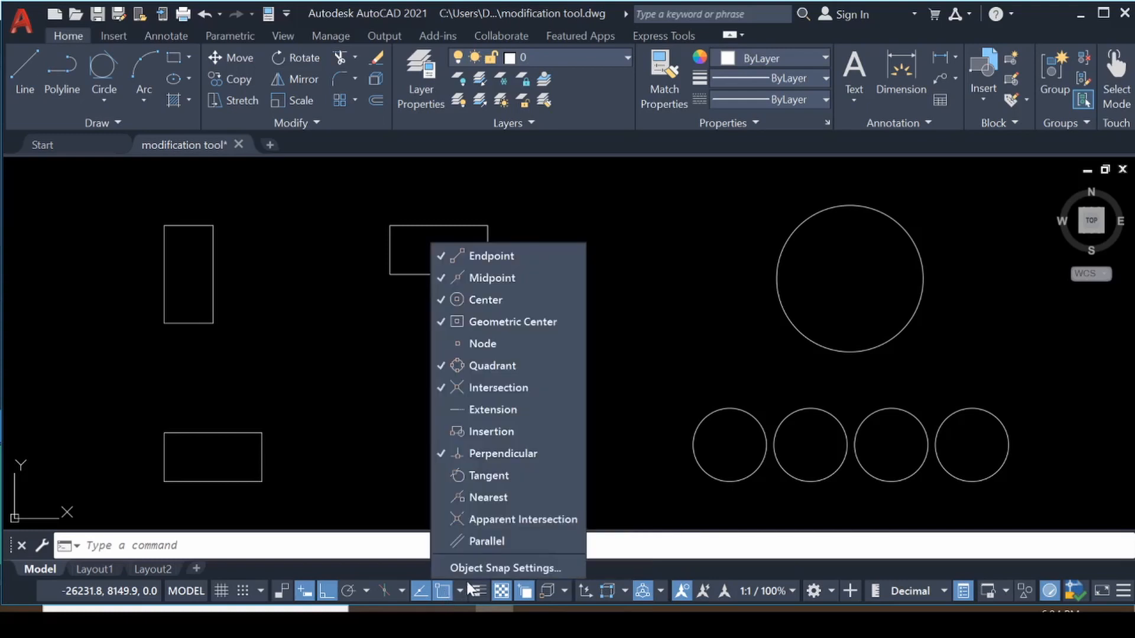
click(508, 568)
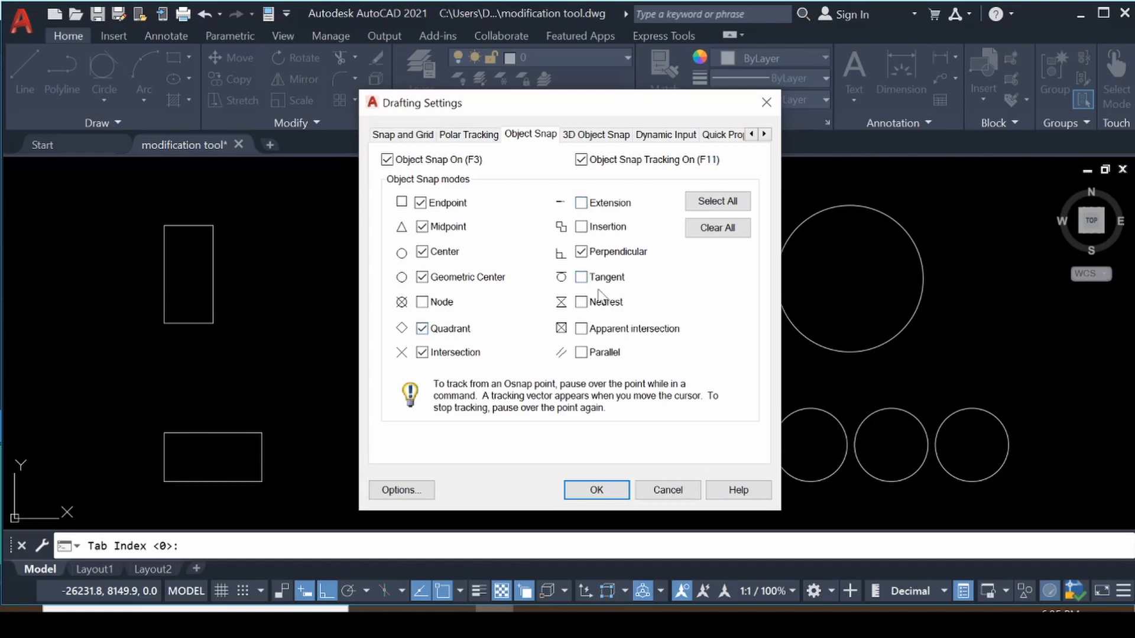
click(597, 490)
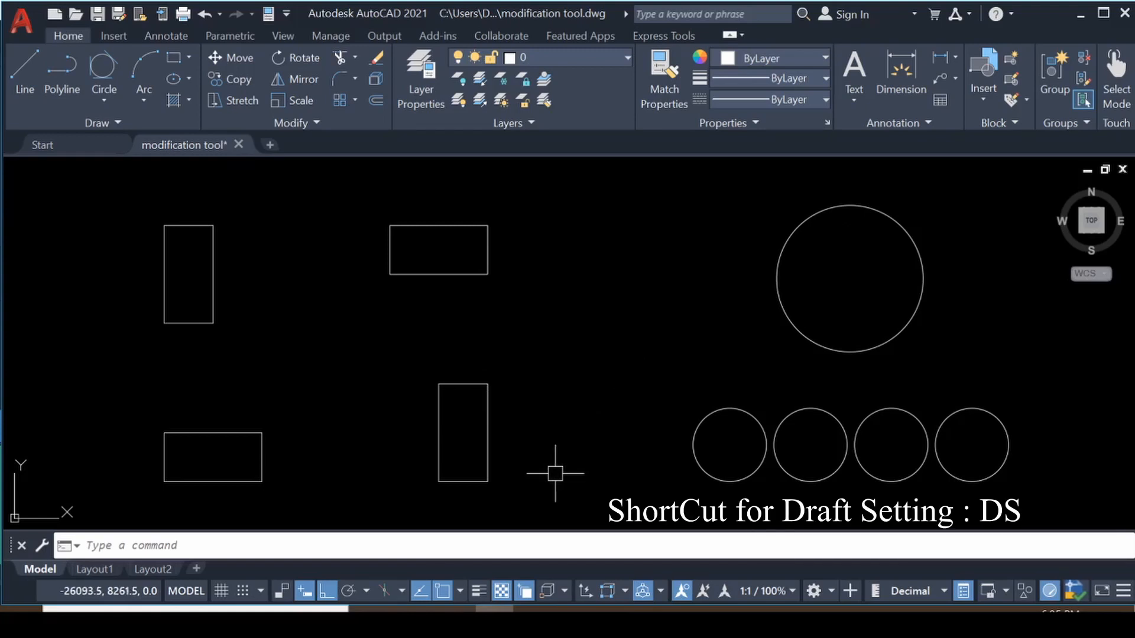
text(d)
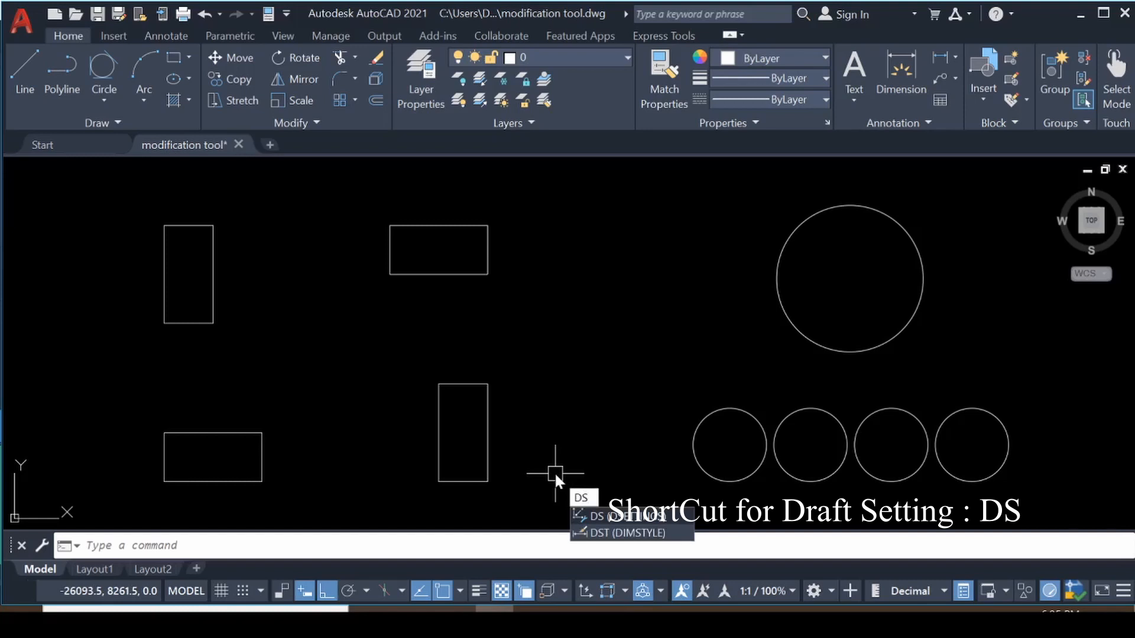
key(Return)
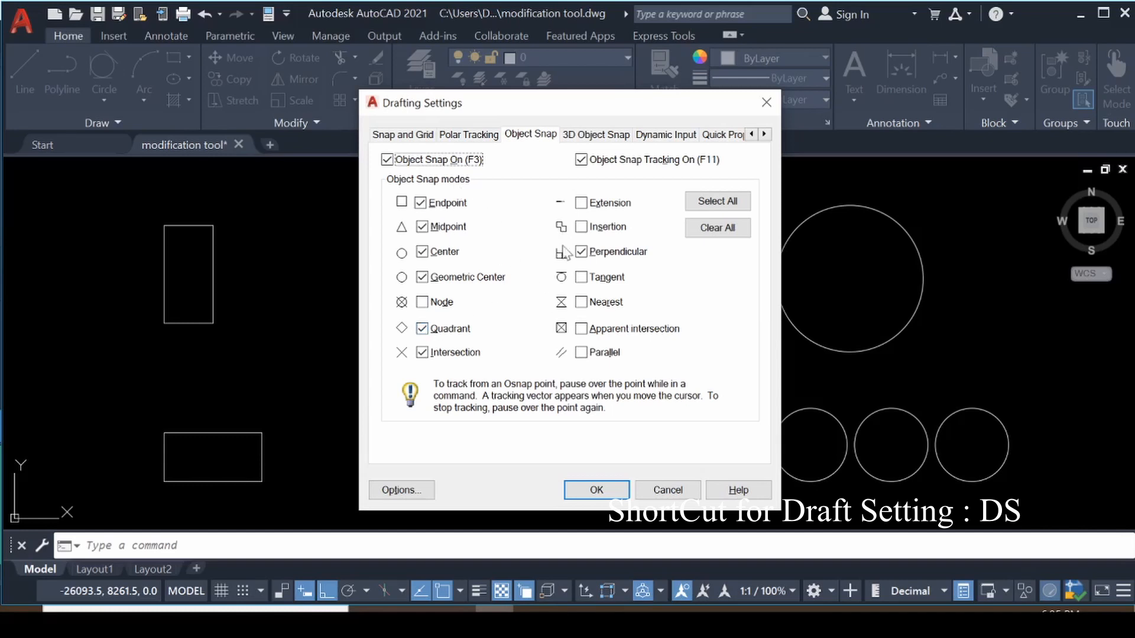
click(596, 491)
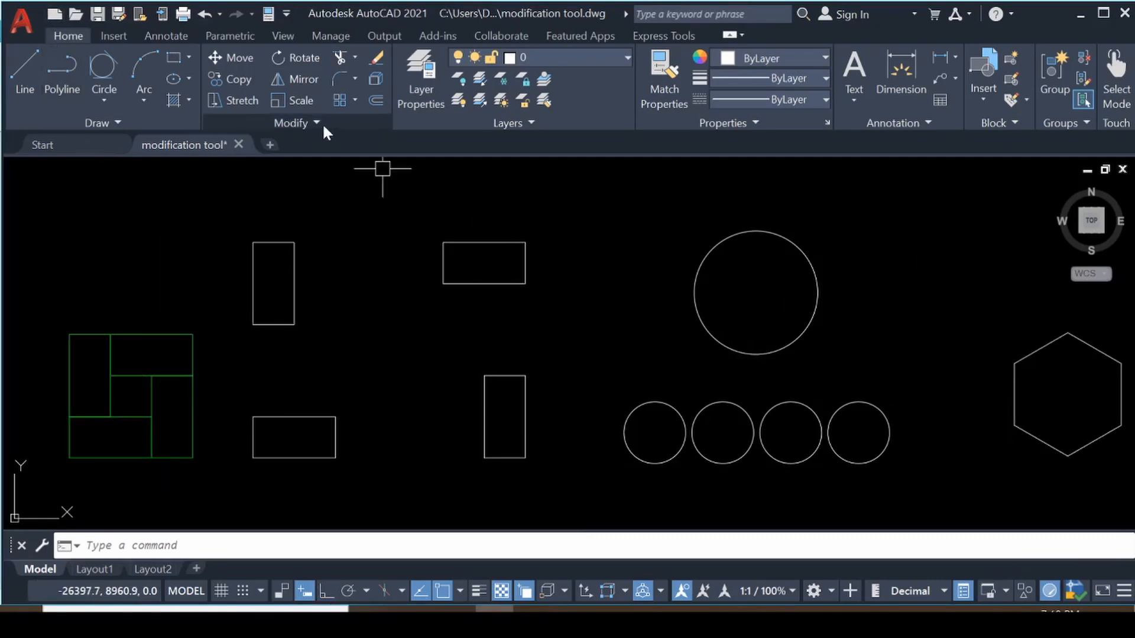
click(239, 57)
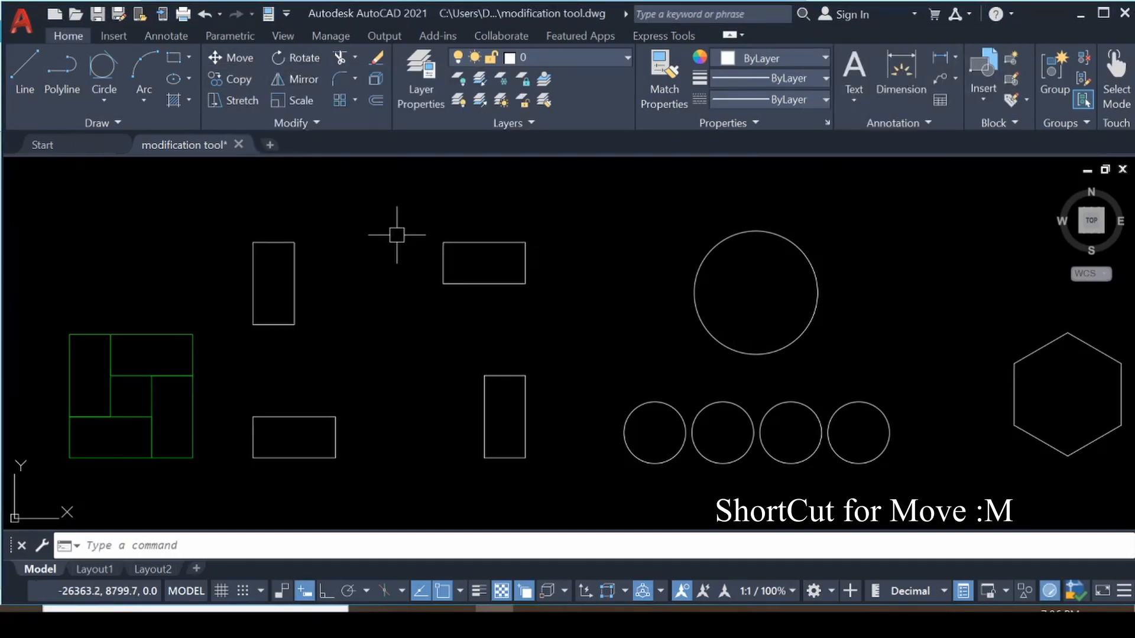
text(M)
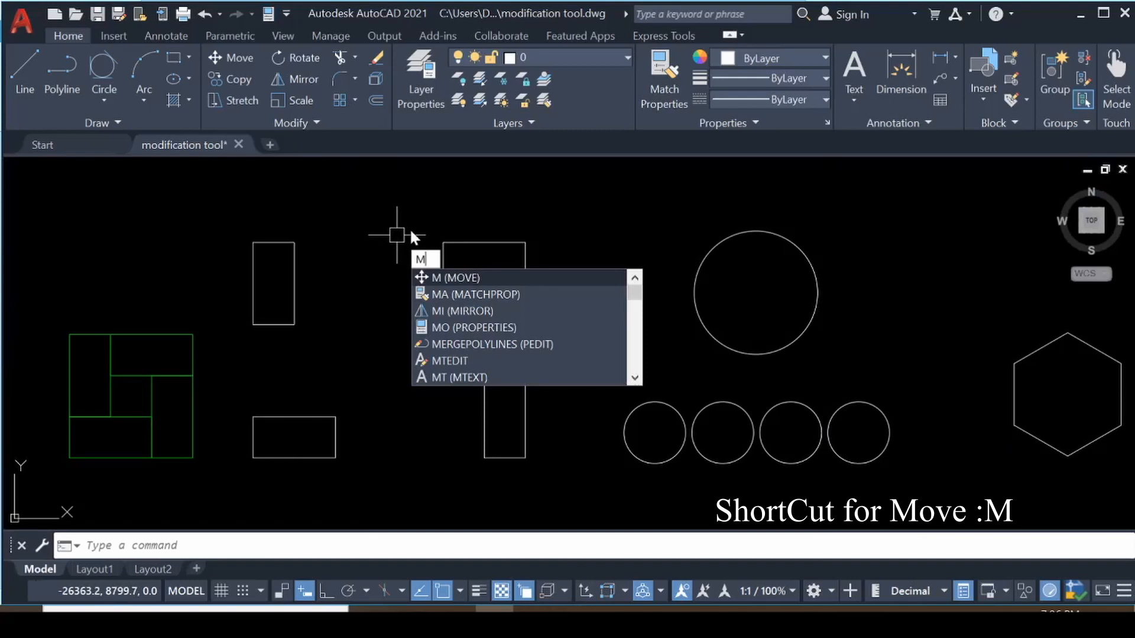
key(Return)
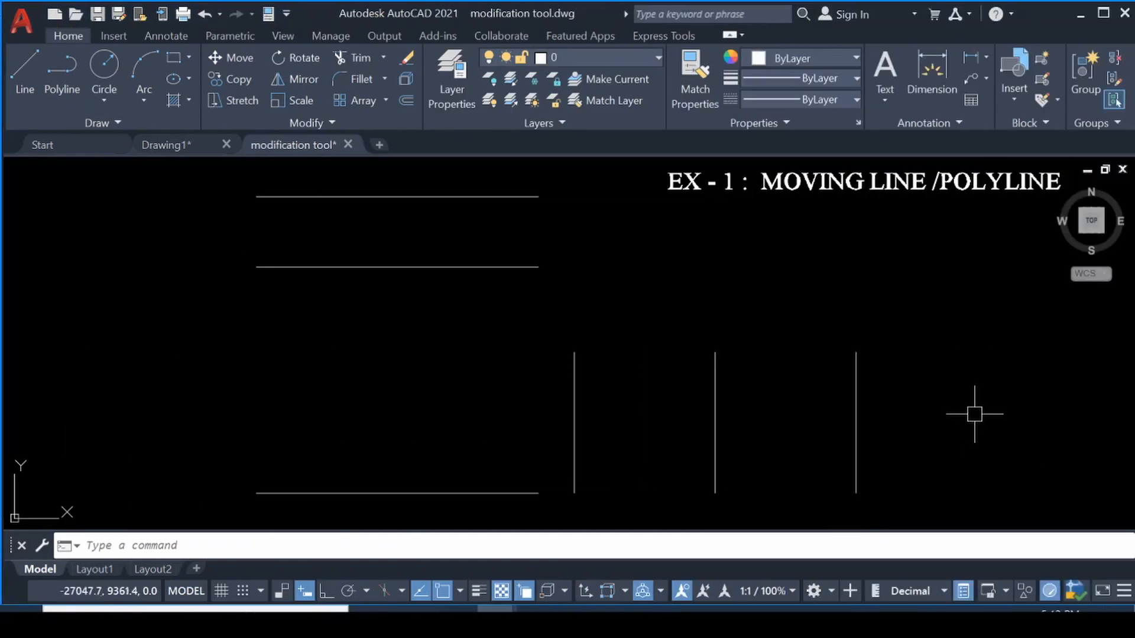
- Move the leftmost vertical line from its lower endpoint to the left endpoint of the lowest horizontal line
middle_drag(973, 413, 978, 410)
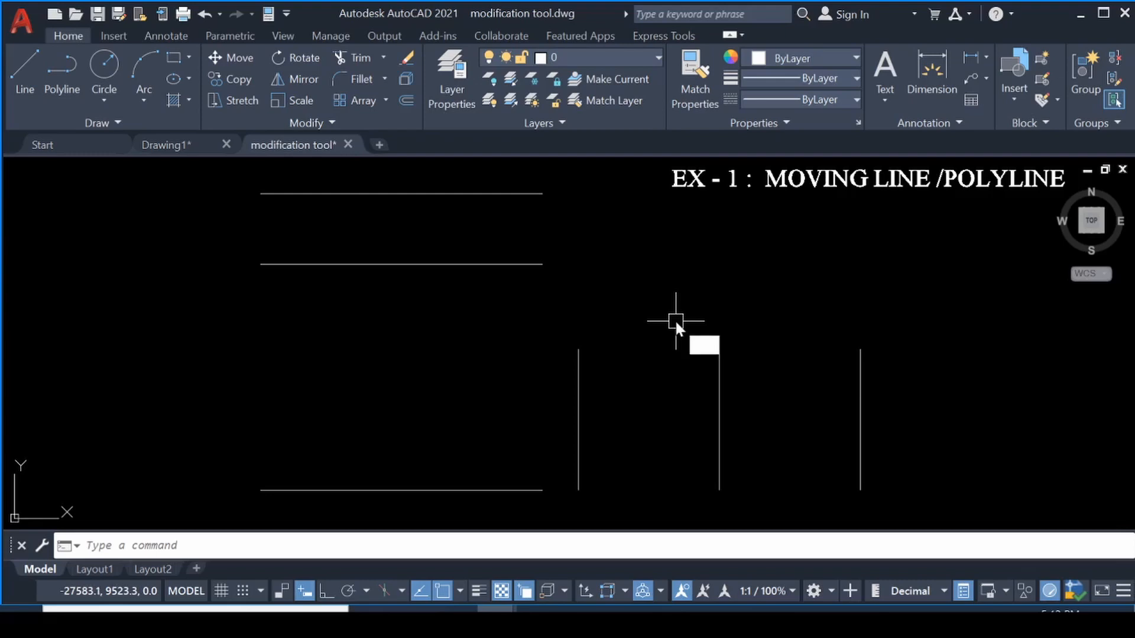
text(m)
key(Return)
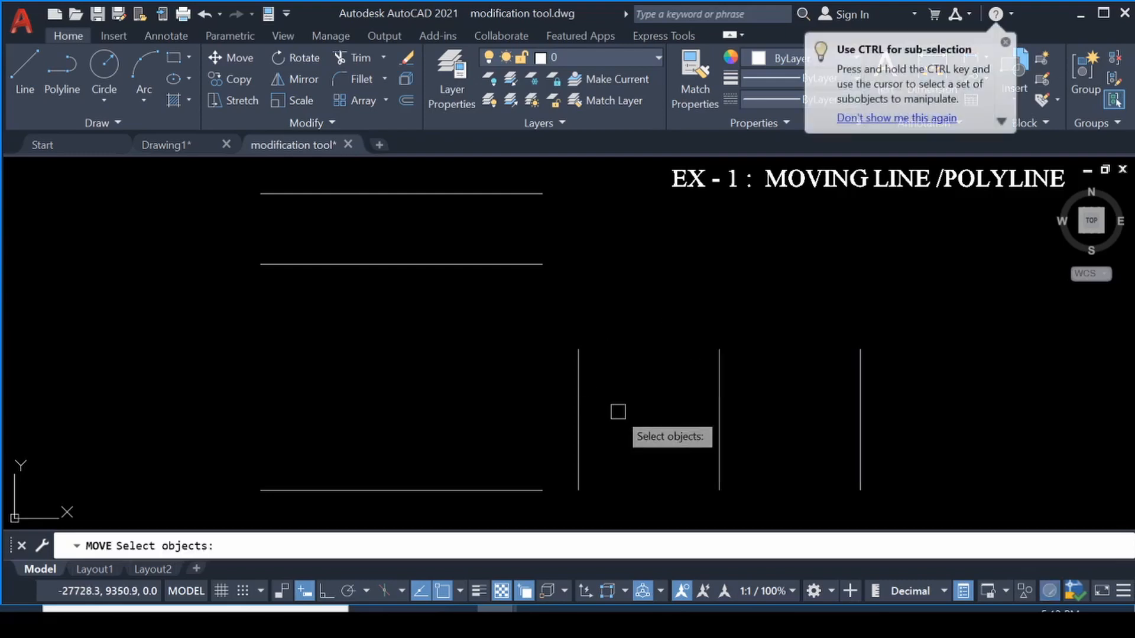
click(583, 376)
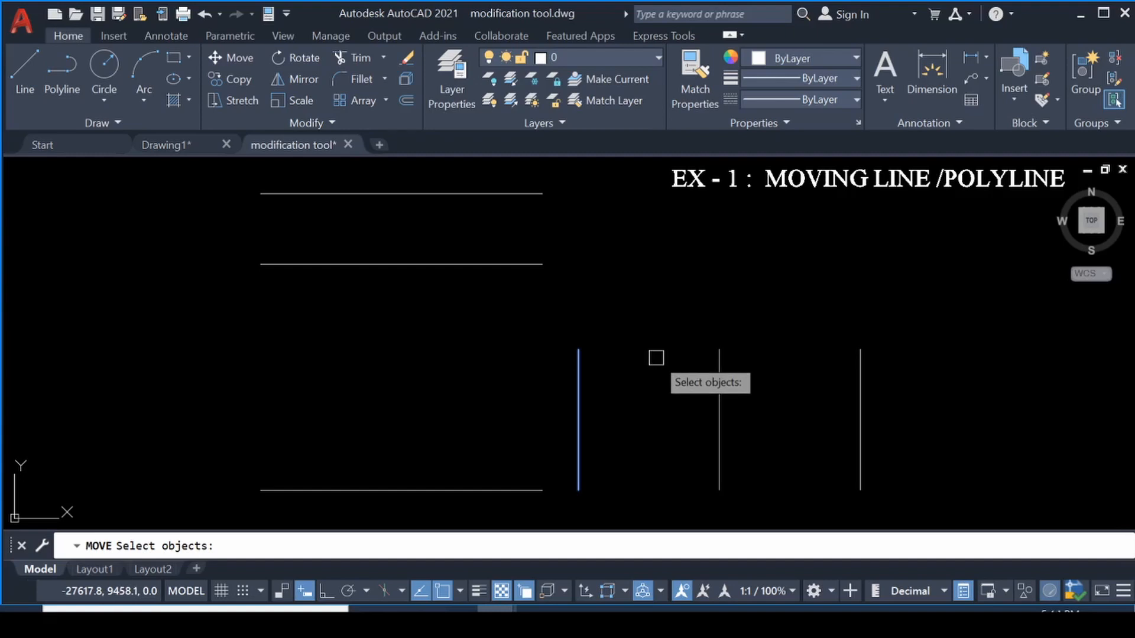
key(Return)
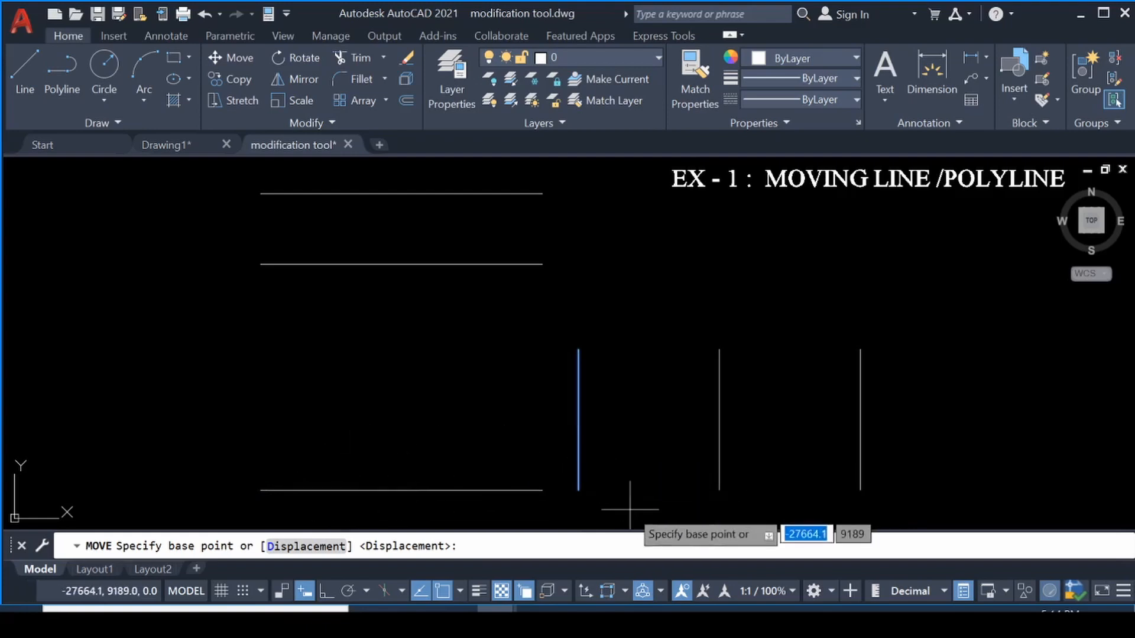
click(579, 488)
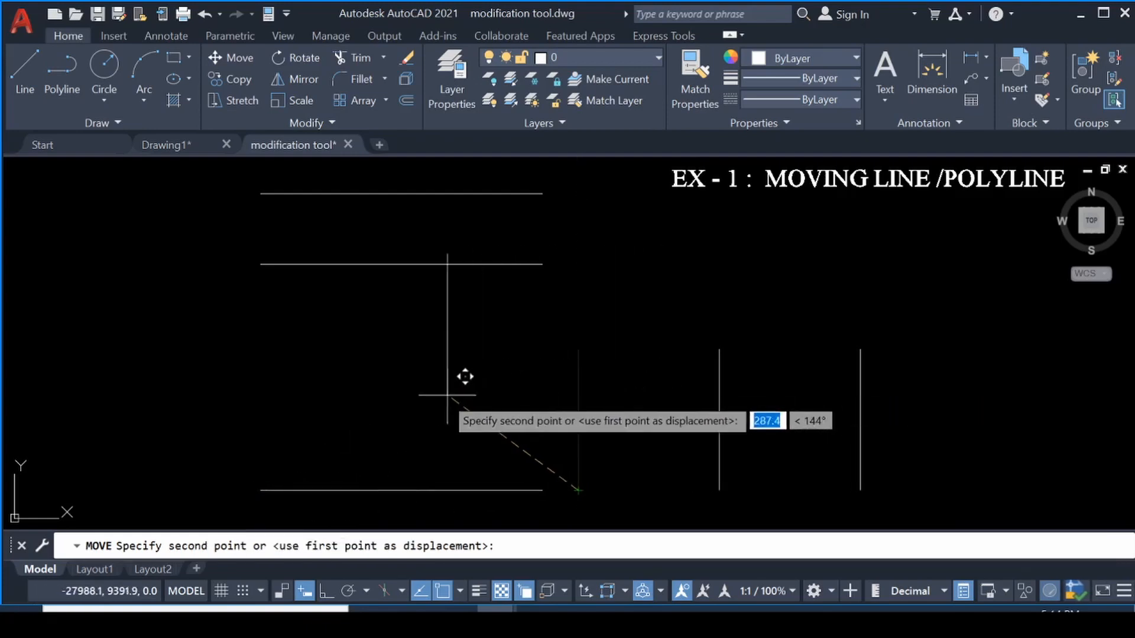
click(260, 490)
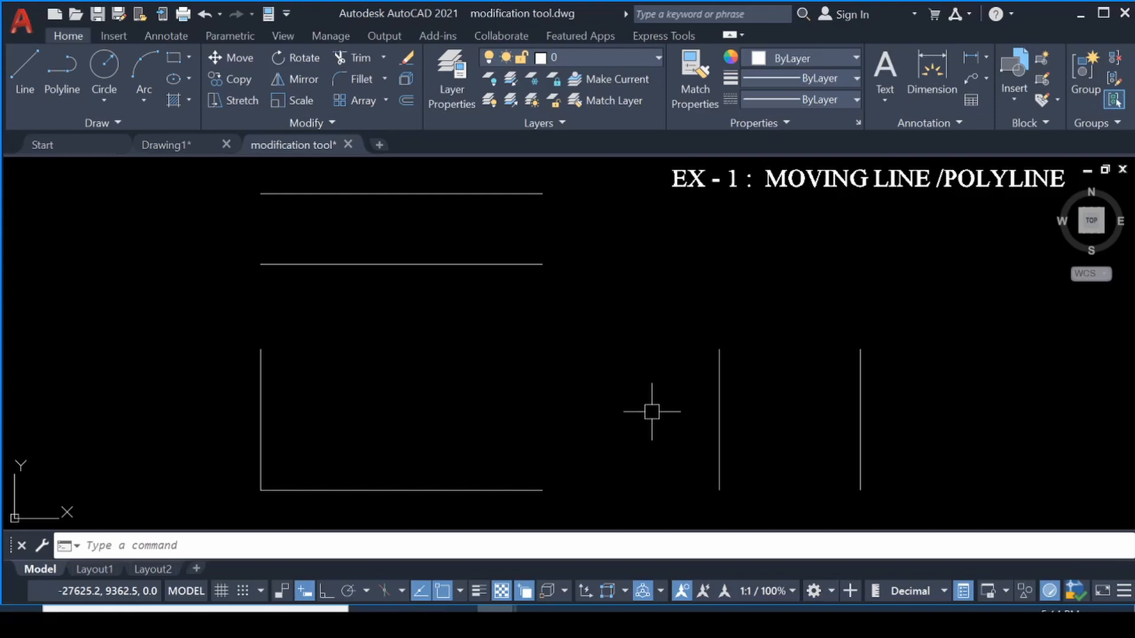
- Move the nearer of the two remaining vertical lines from its lower endpoint to the midpoint of the lowest horizontal line
text(m)
key(Return)
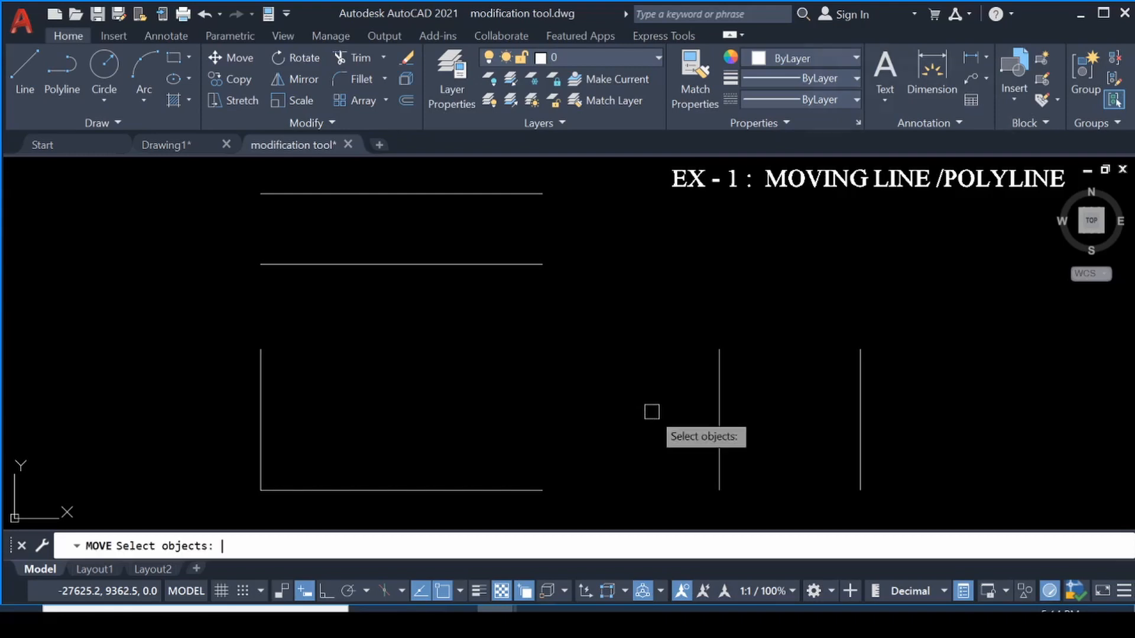
click(721, 383)
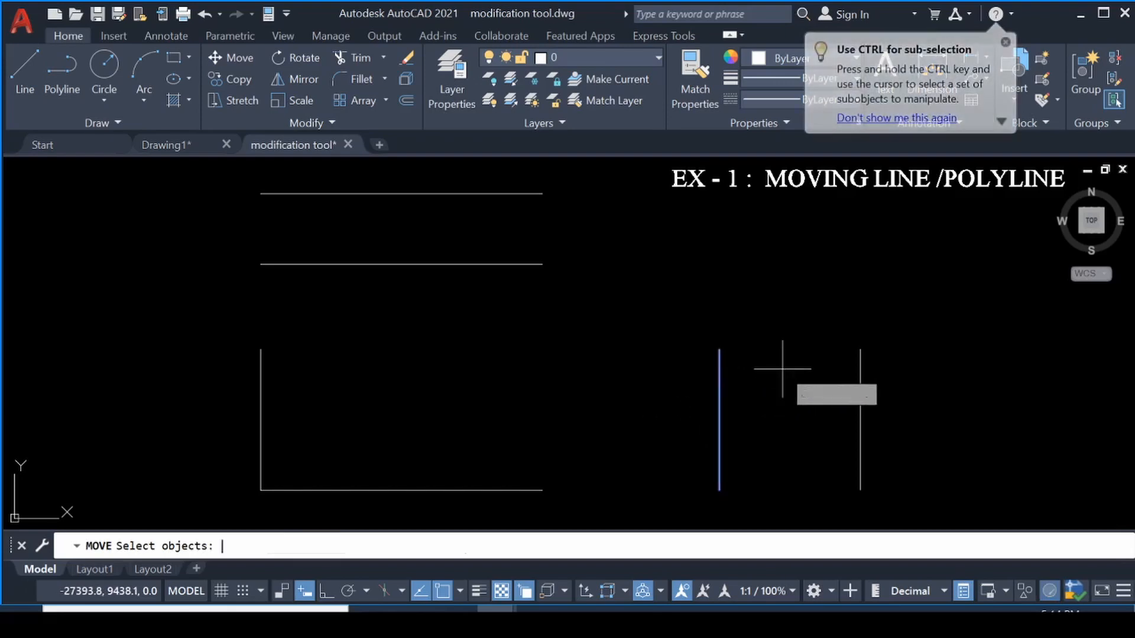
key(Return)
click(720, 490)
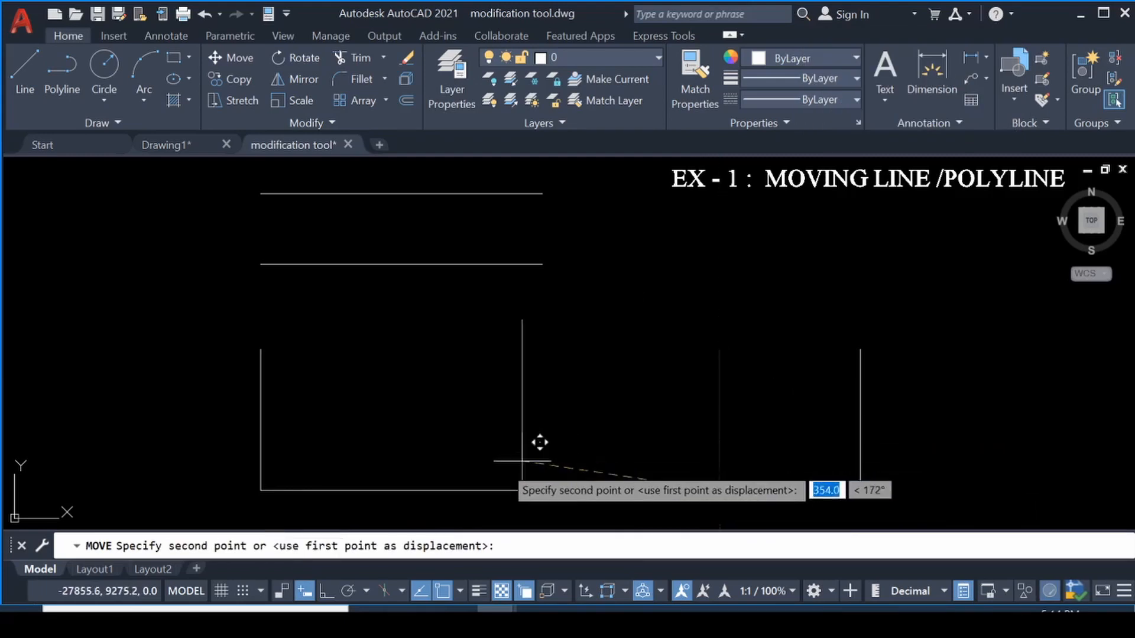
click(419, 471)
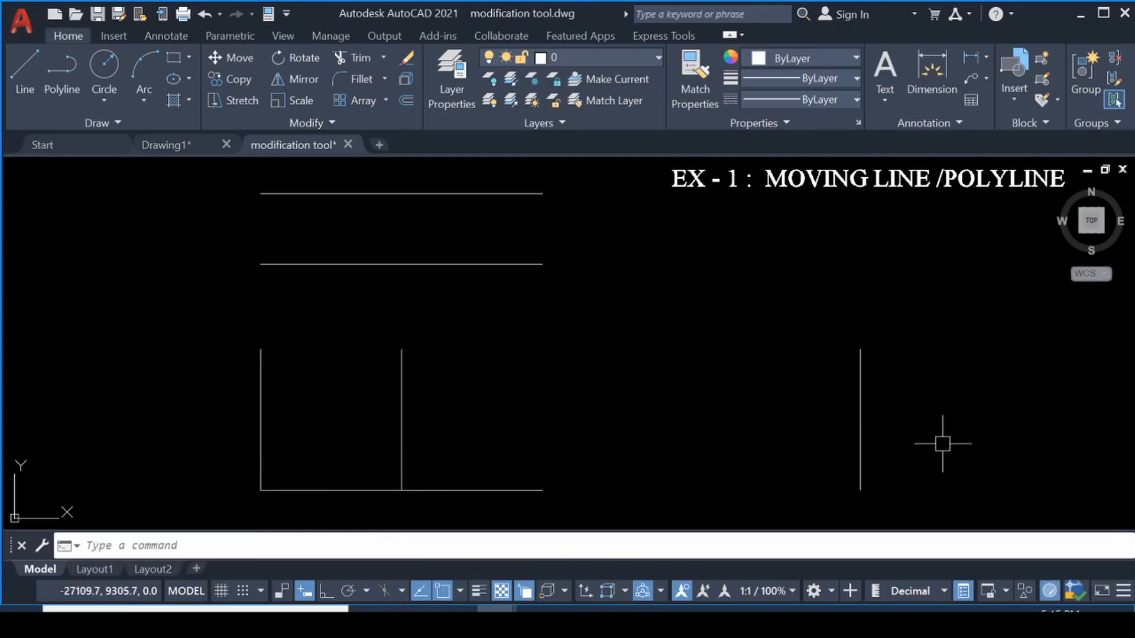
- Move the last separate vertical line from its lower endpoint to the right endpoint of the lowest horizontal line
key(Return)
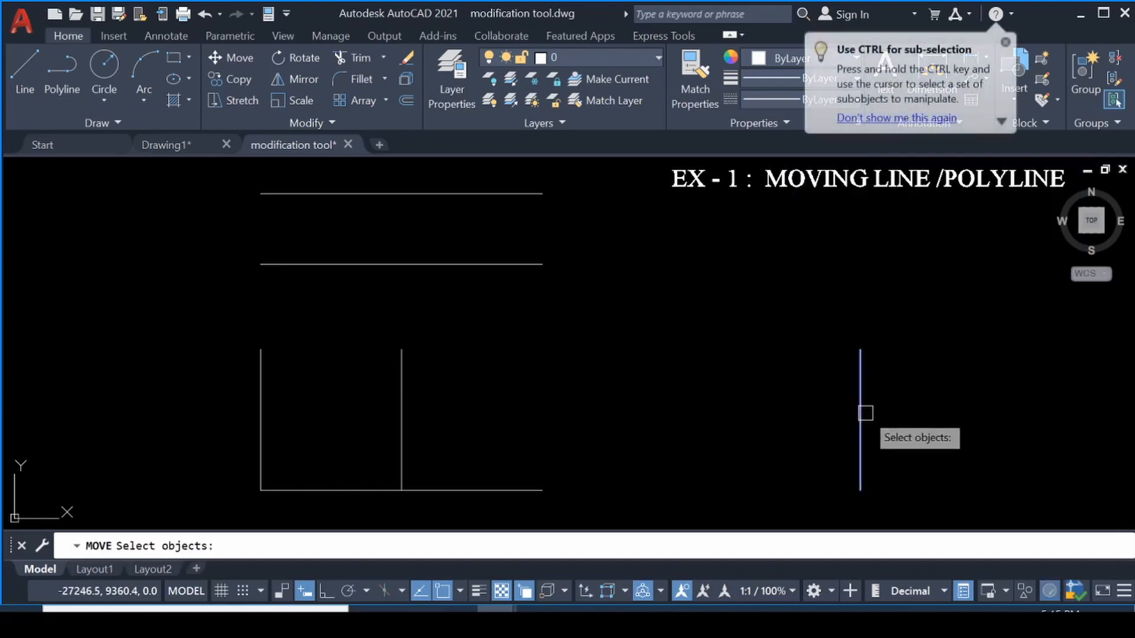
click(861, 461)
key(Return)
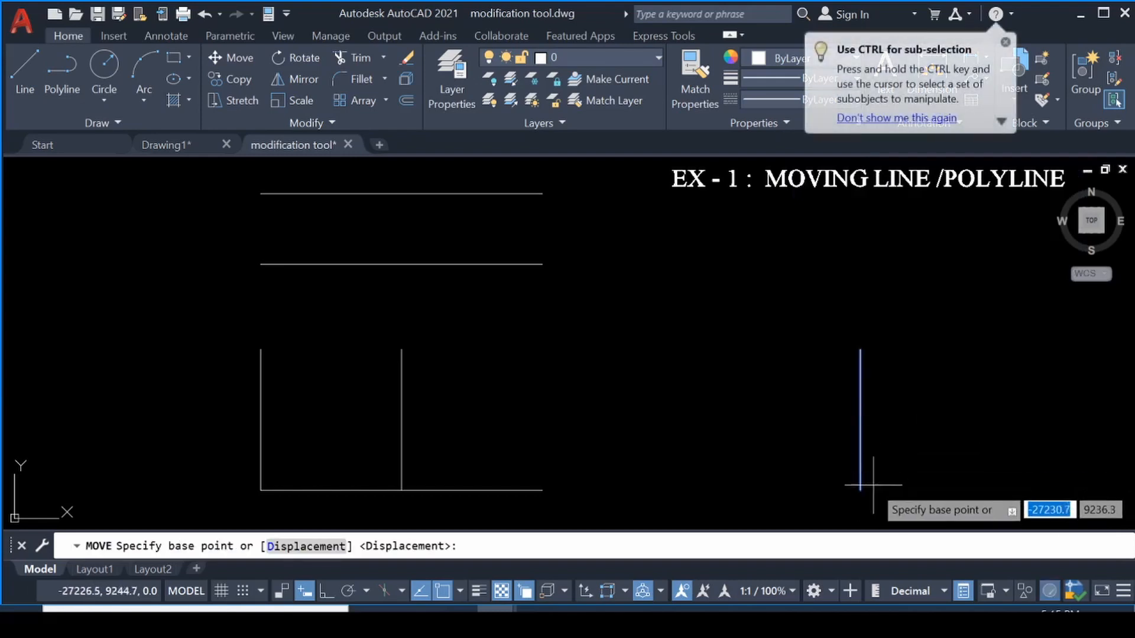
click(860, 490)
click(537, 490)
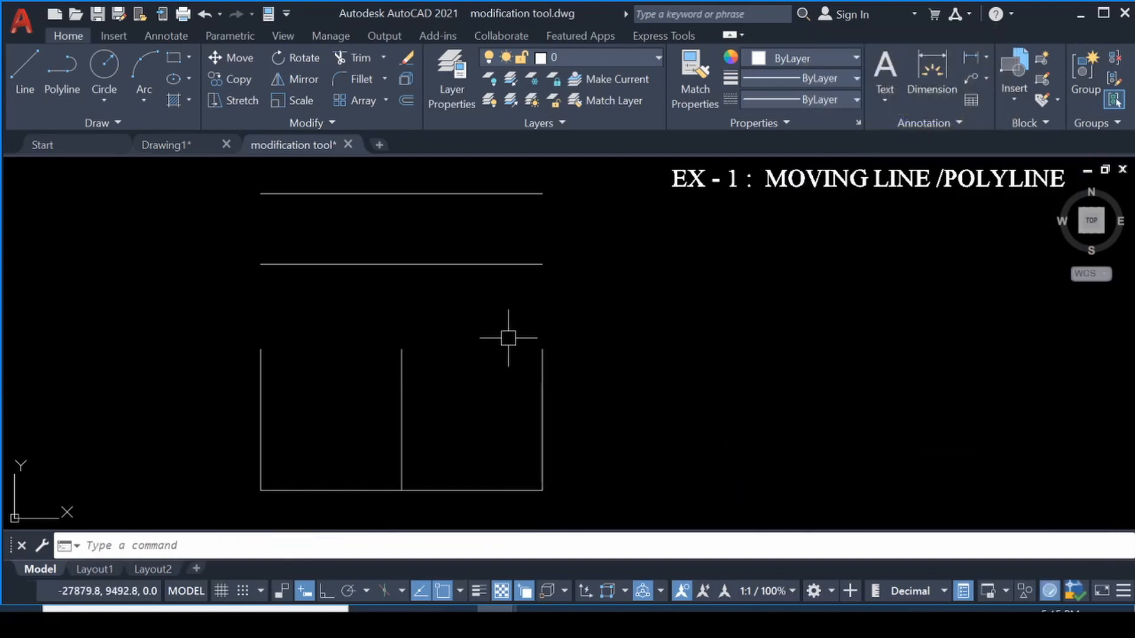
- Move the middle horizontal line from its left endpoint to the upper endpoint of the left vertical line
click(544, 289)
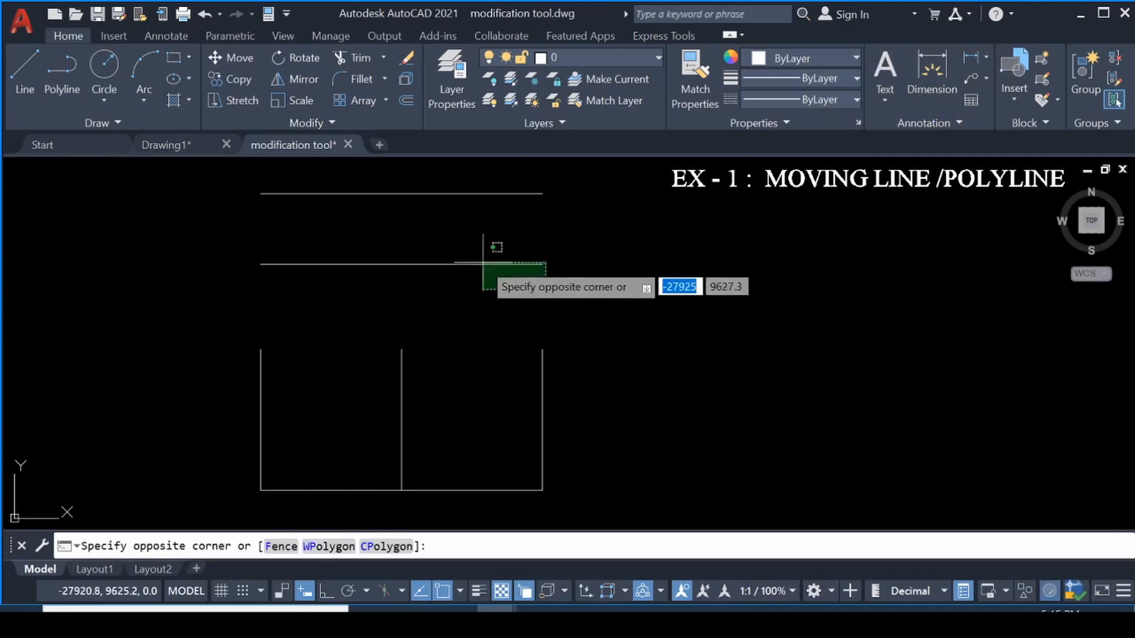
click(483, 262)
text(m)
key(Return)
click(261, 264)
click(261, 347)
- Move the remaining upper horizontal line from its left endpoint to the midpoint of the left vertical line
click(273, 193)
text(m)
key(Return)
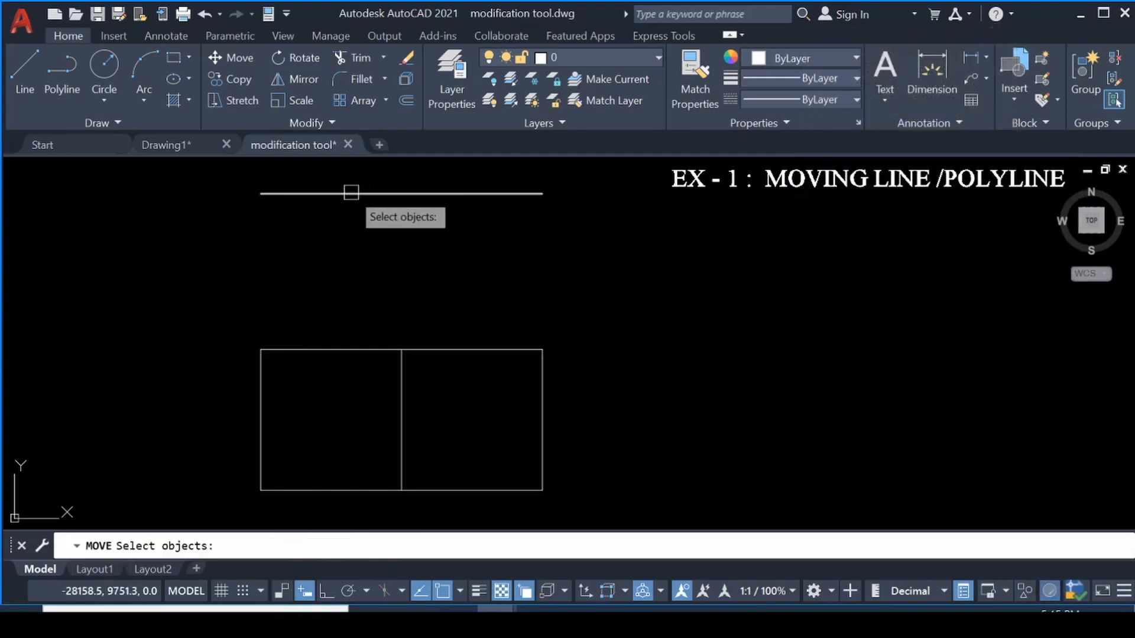
click(349, 191)
key(Return)
click(261, 193)
click(261, 420)
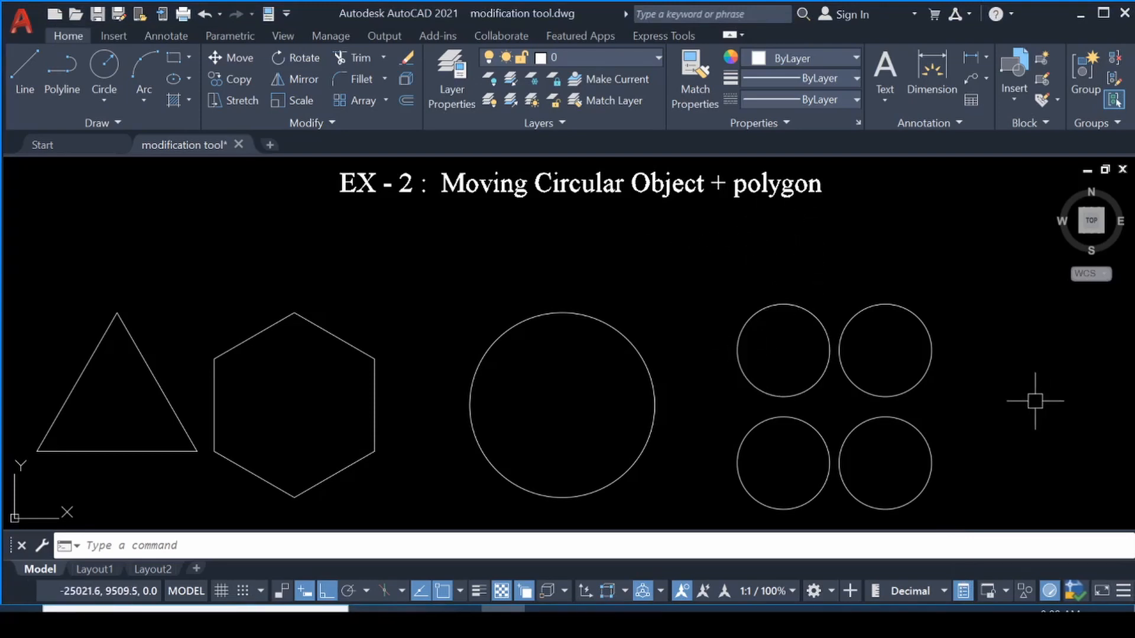
text(M)
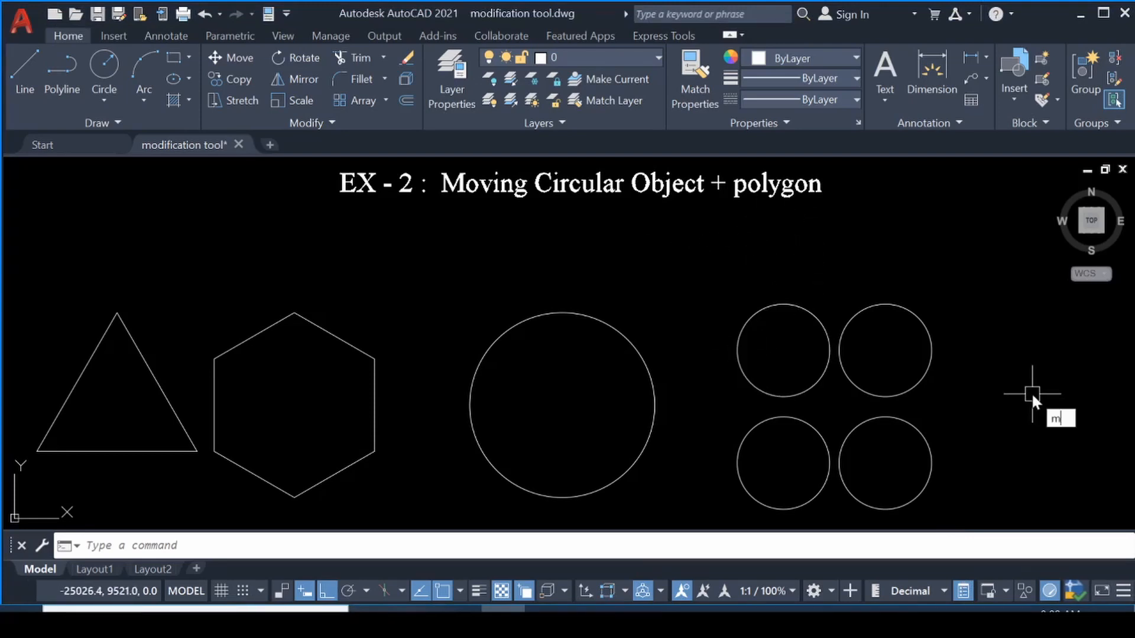
key(Return)
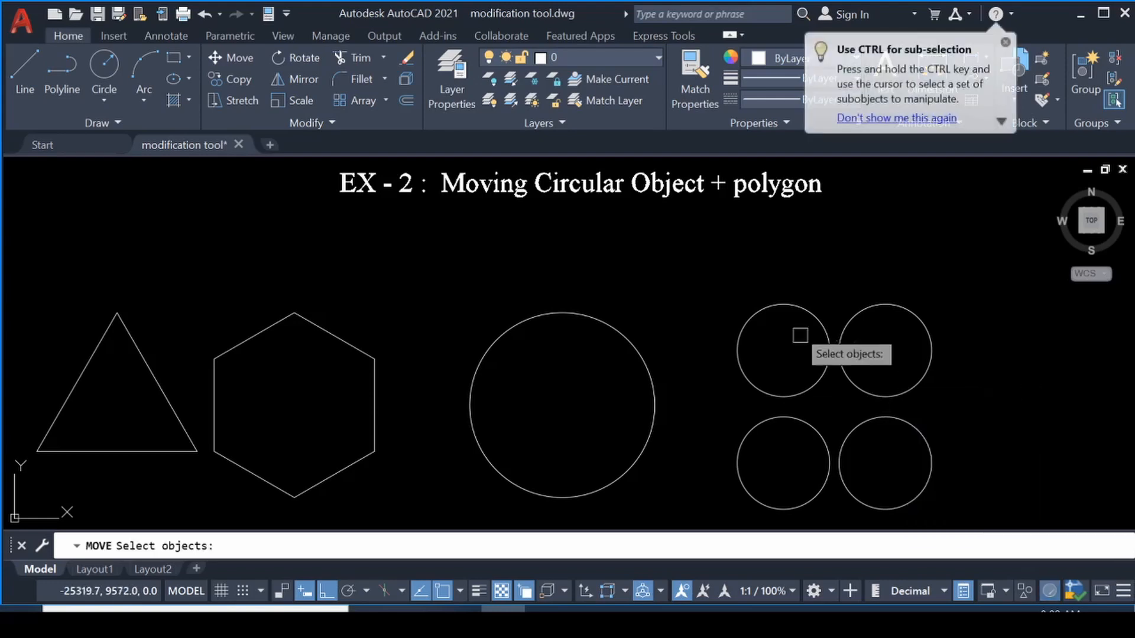
click(760, 314)
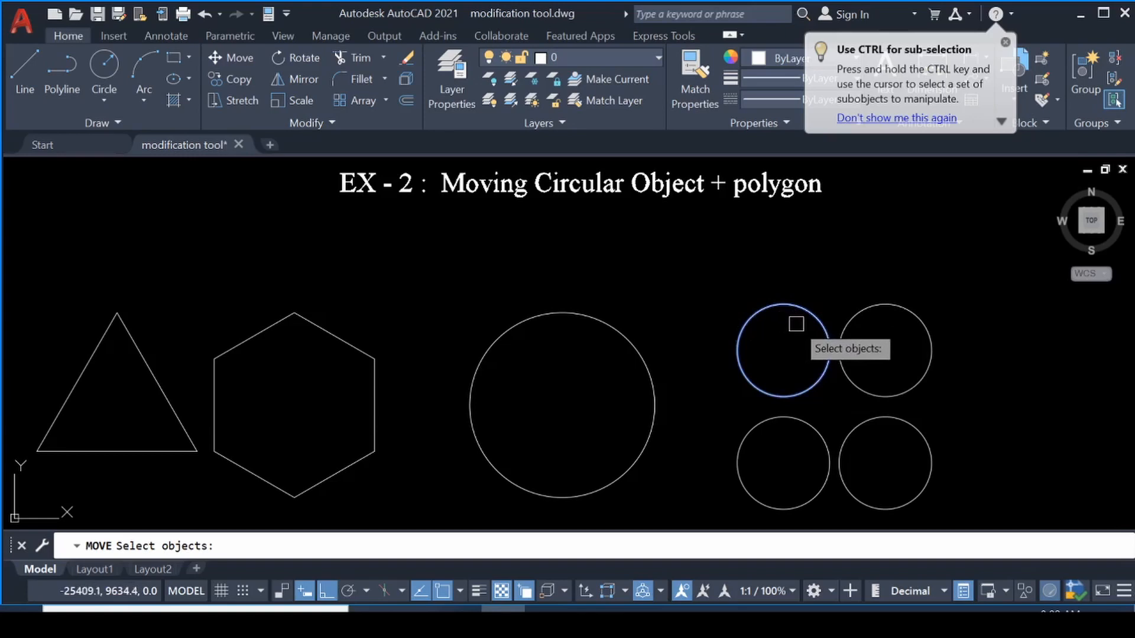
key(Escape)
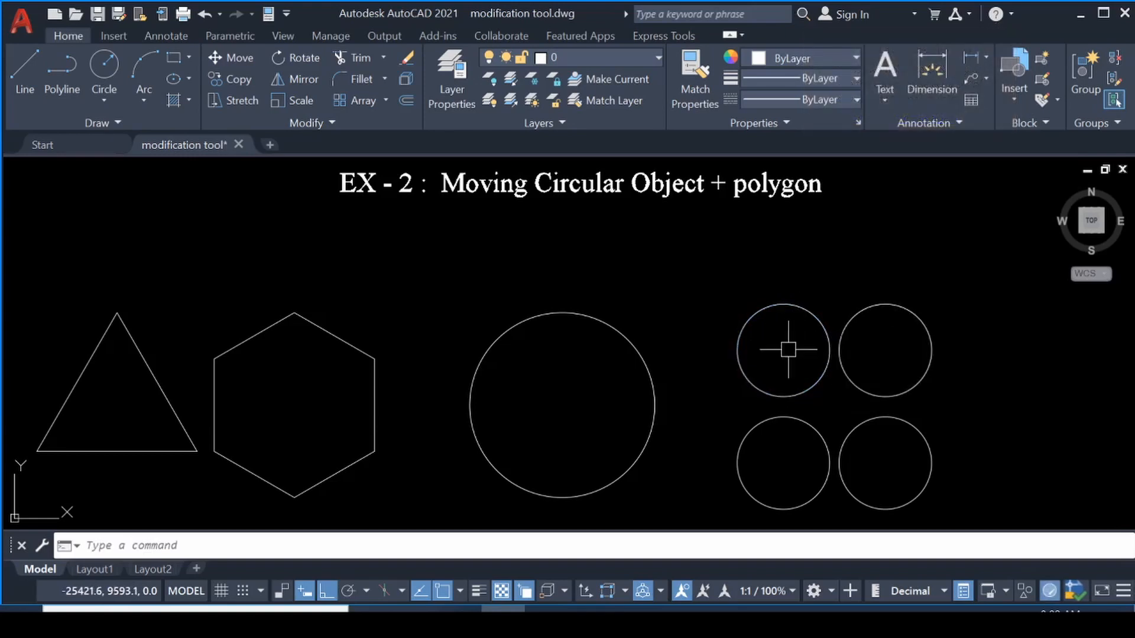
- Move the upper-left small circle from its bottom quadrant to the top quadrant of the large circle
click(788, 349)
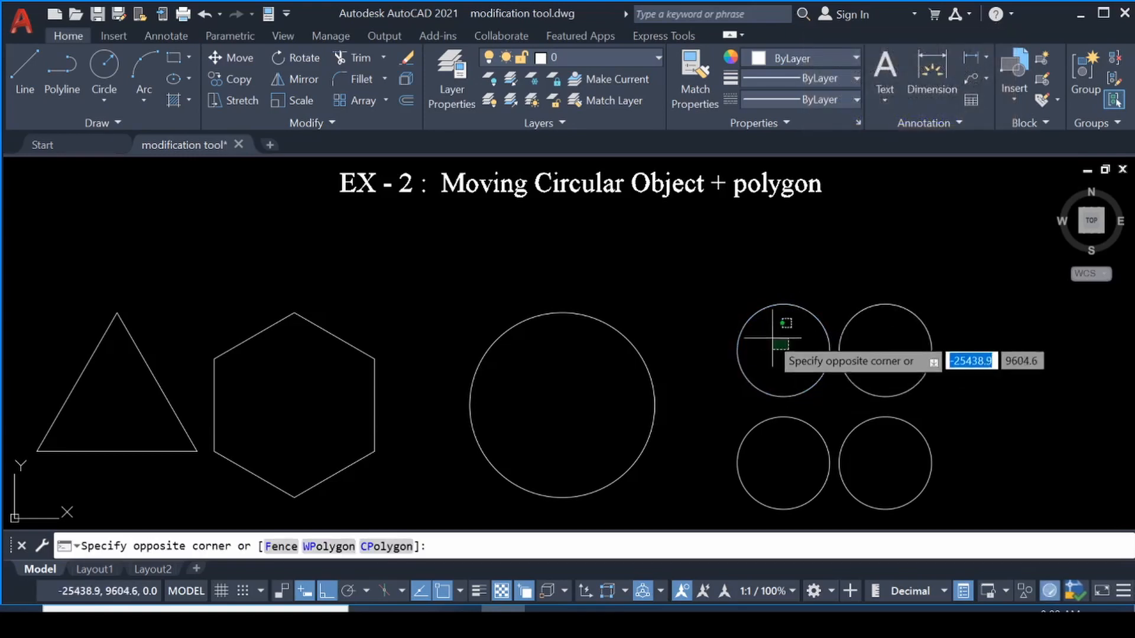
click(740, 299)
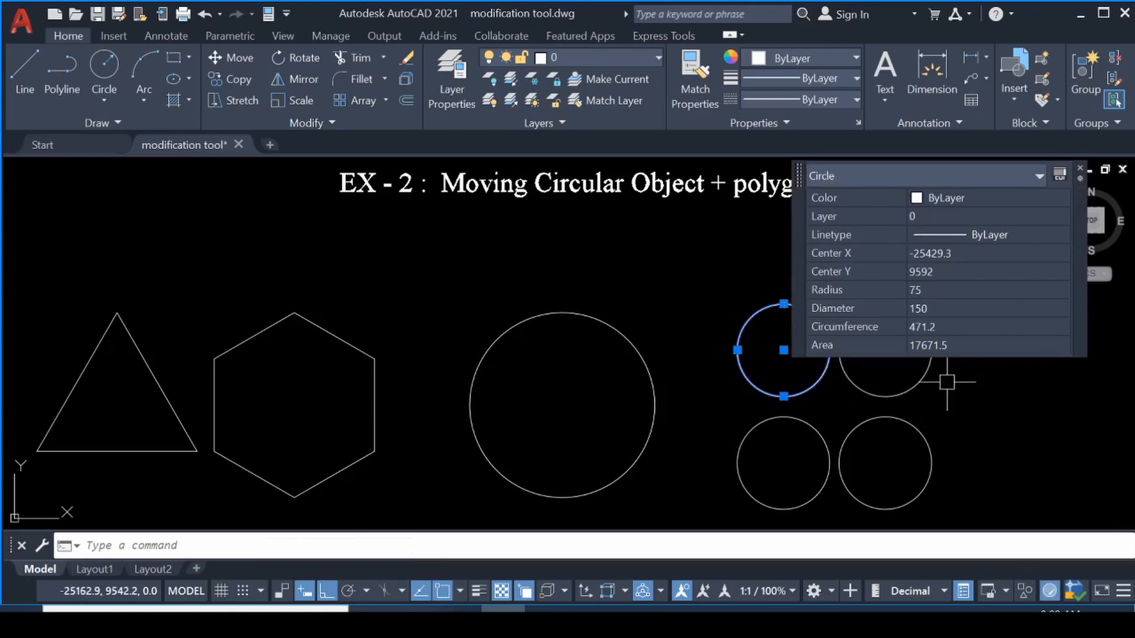
text(M)
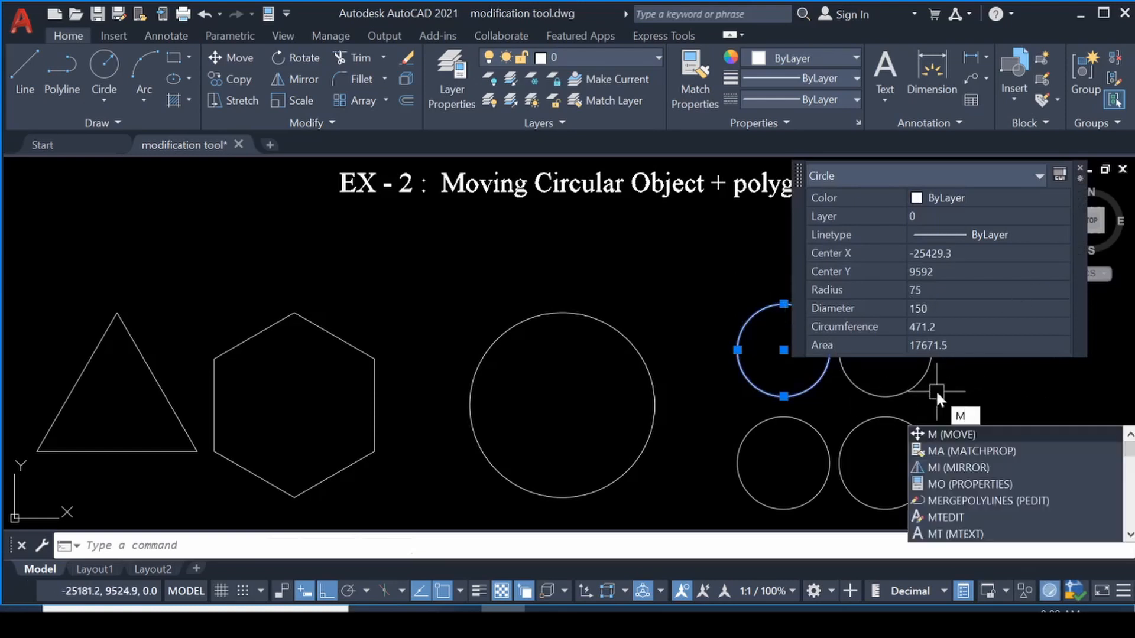
key(Return)
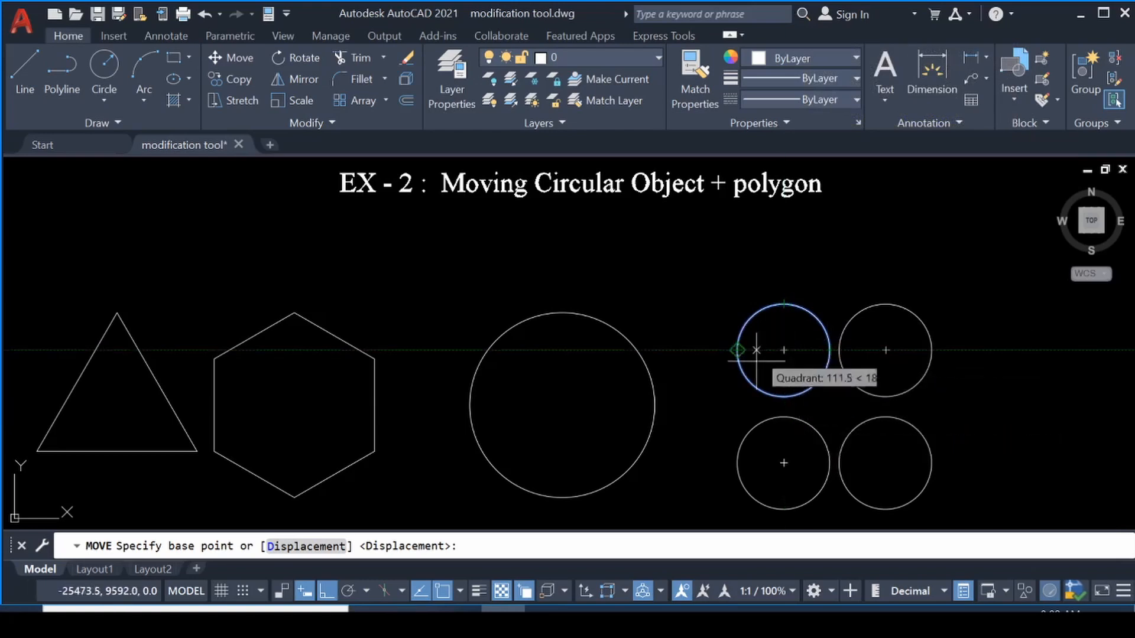
click(783, 396)
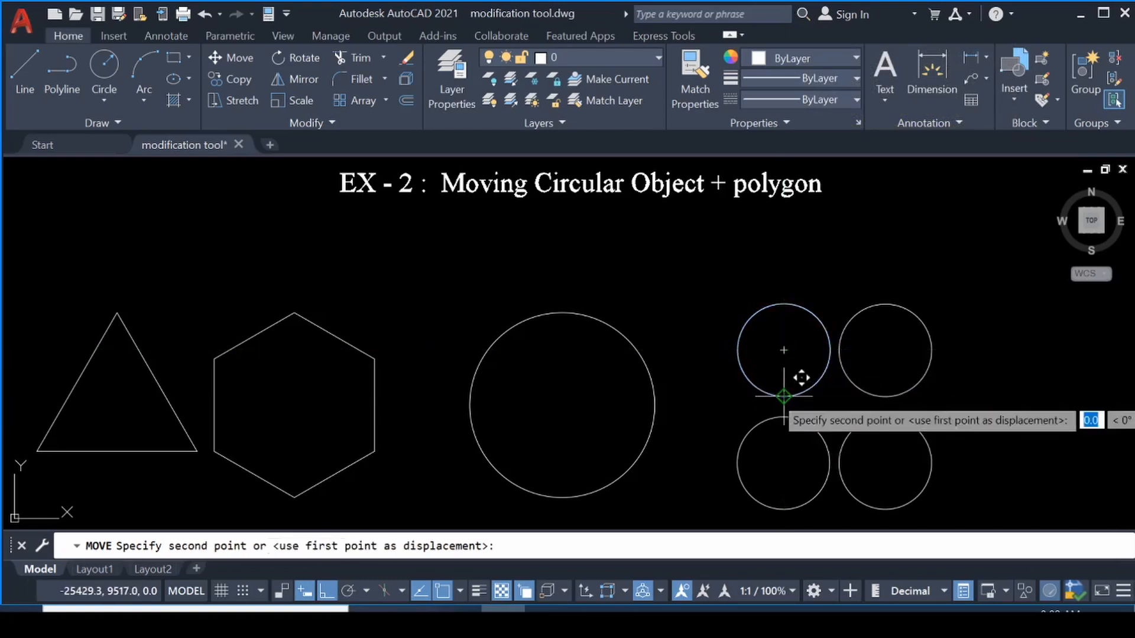
click(562, 313)
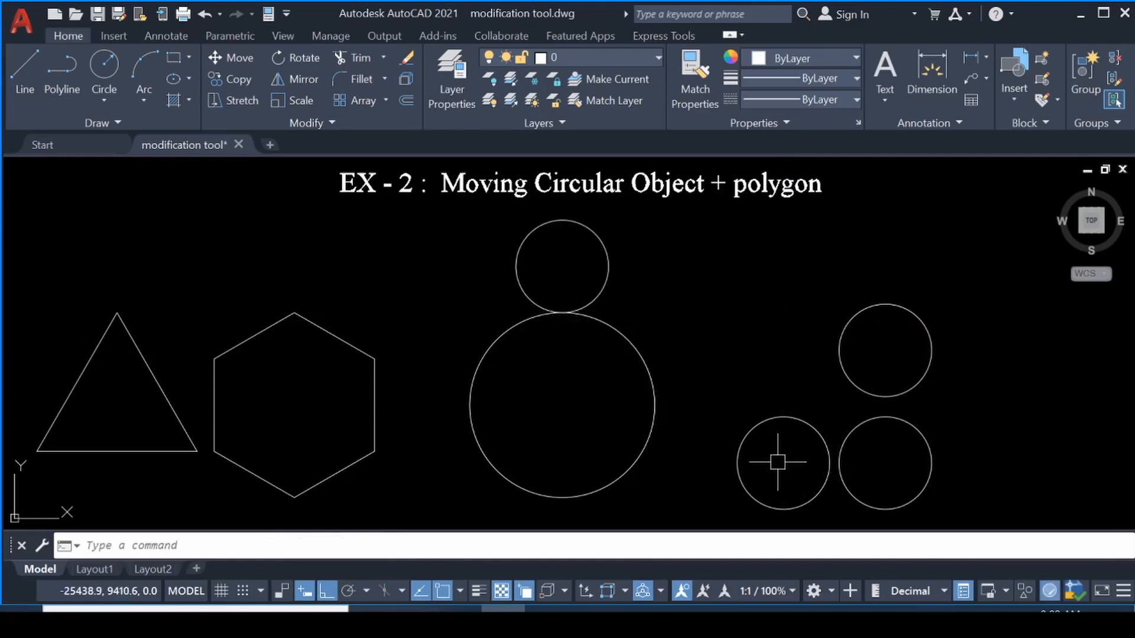
- Move the lower-left small circle from its left quadrant to the right quadrant of the large circle
click(778, 461)
click(745, 394)
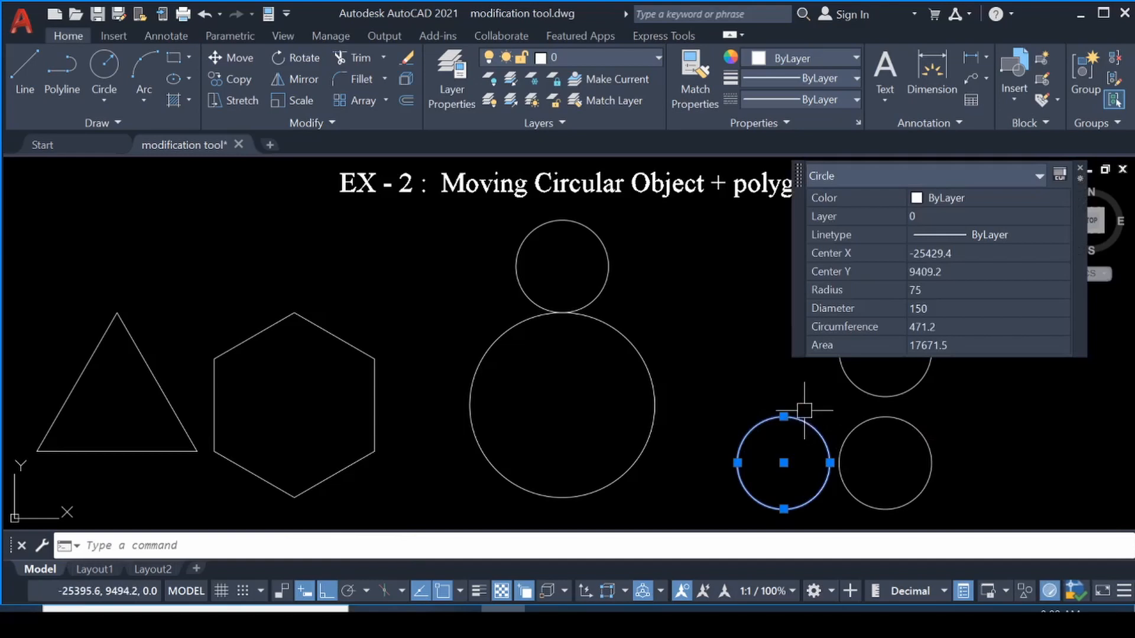
text(m)
key(Return)
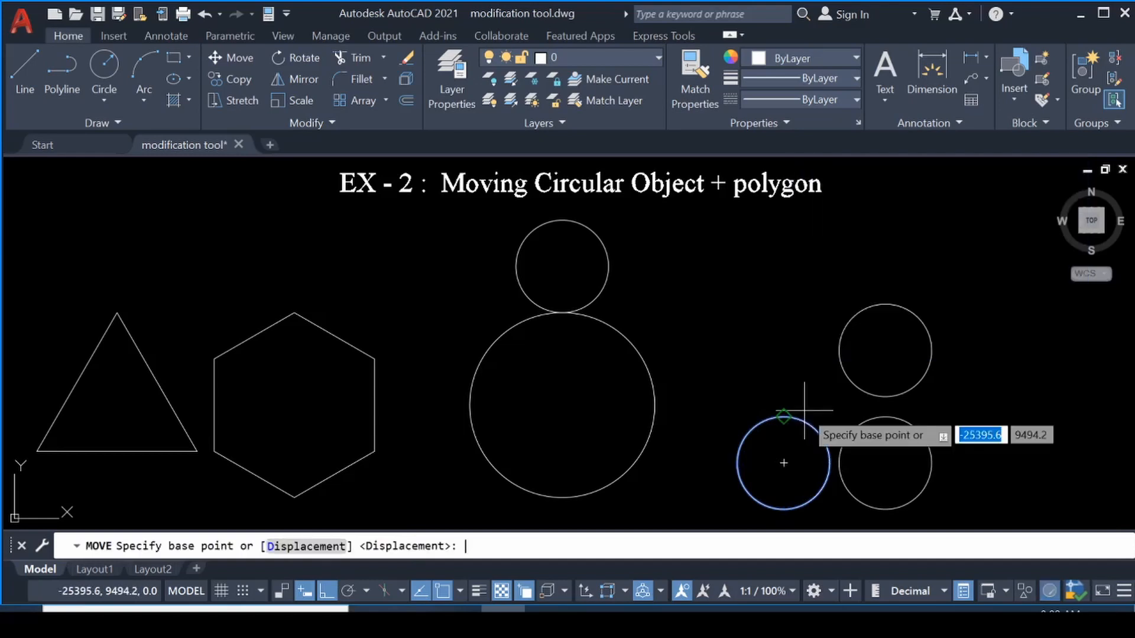
click(738, 463)
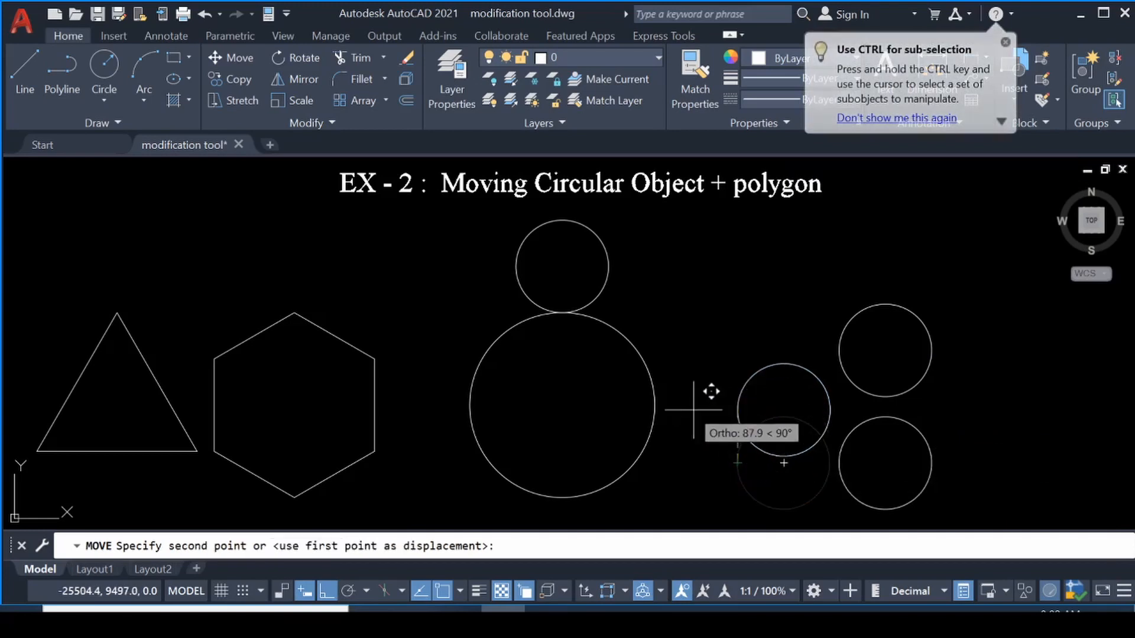
click(676, 390)
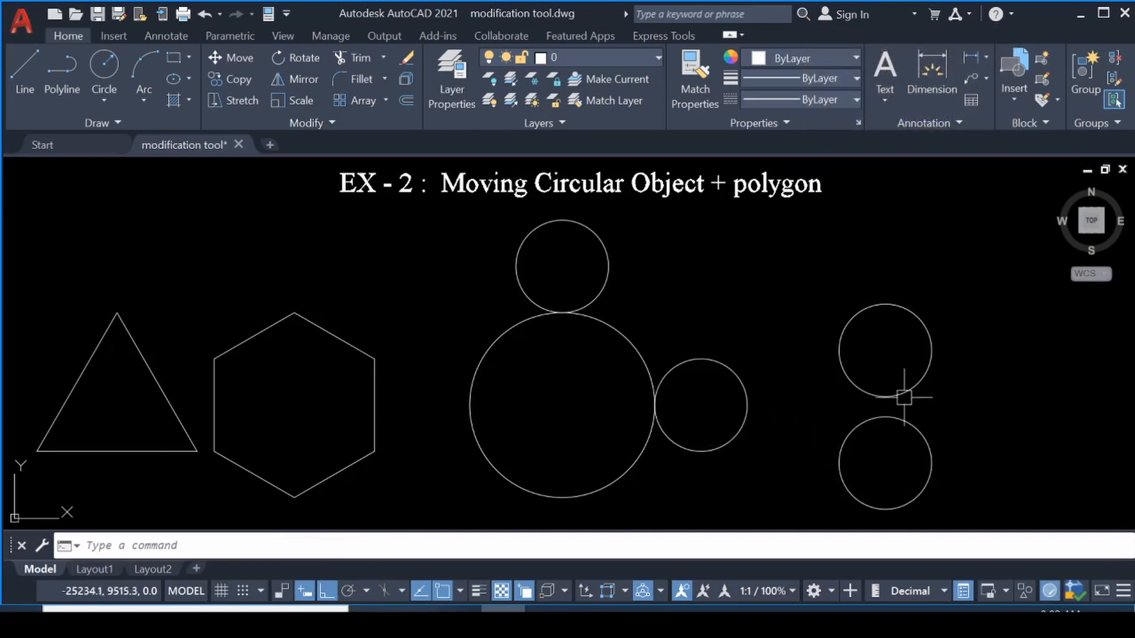
- Move the upper of the two remaining separate circles from its right quadrant to the left quadrant of the large circle
click(968, 390)
click(900, 313)
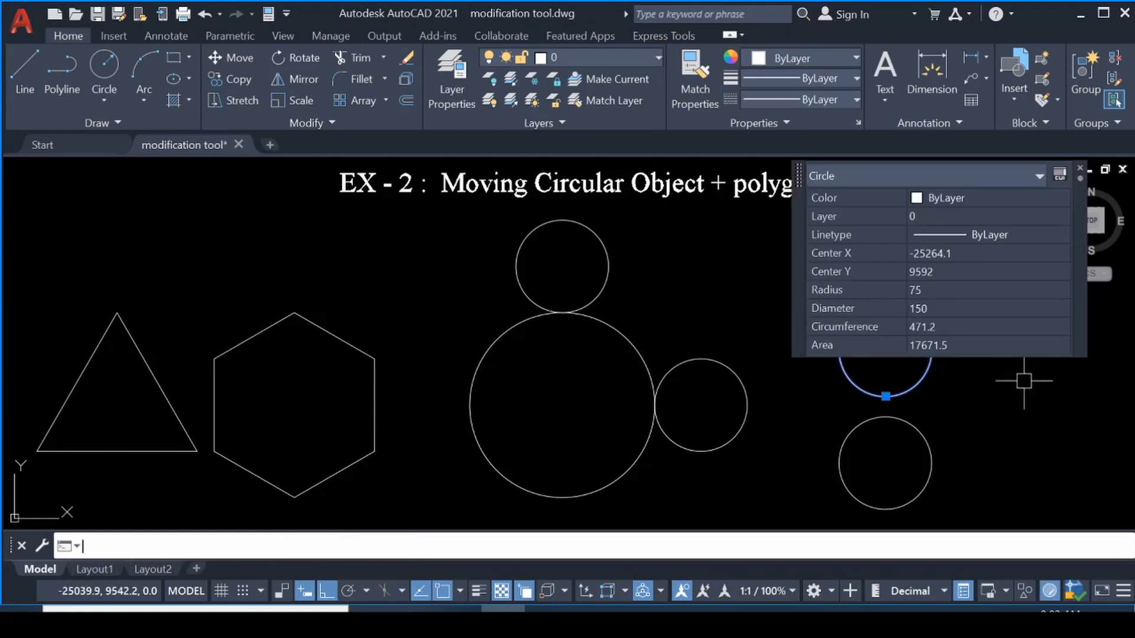
text(m)
key(Return)
click(931, 350)
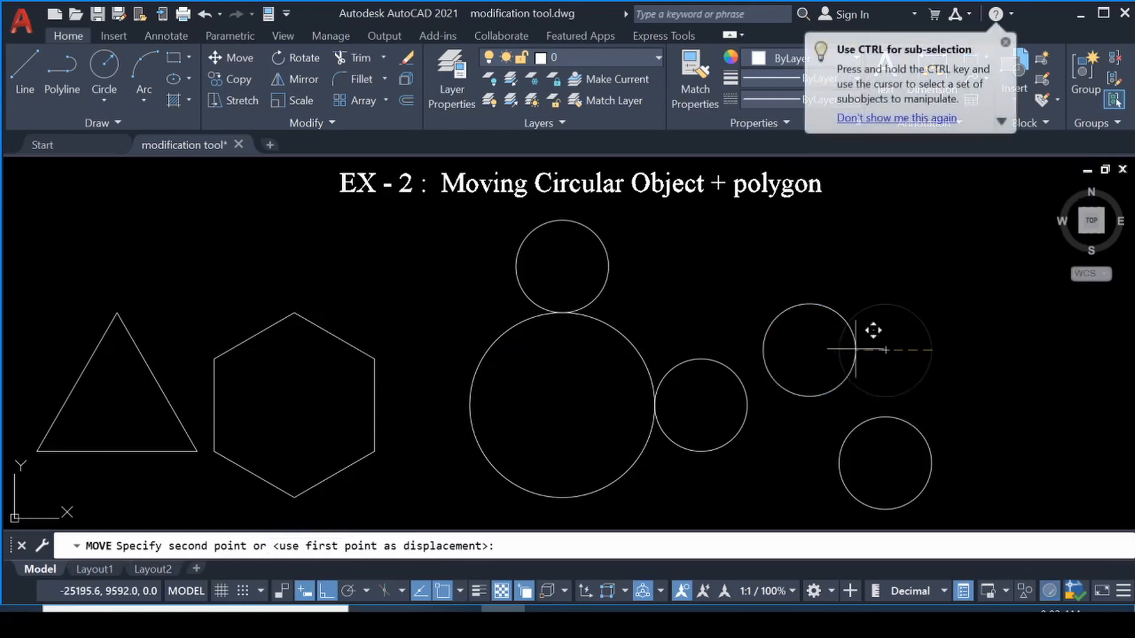
click(470, 405)
- Move the last separate small circle from its top quadrant to the bottom quadrant of the large circle
click(969, 452)
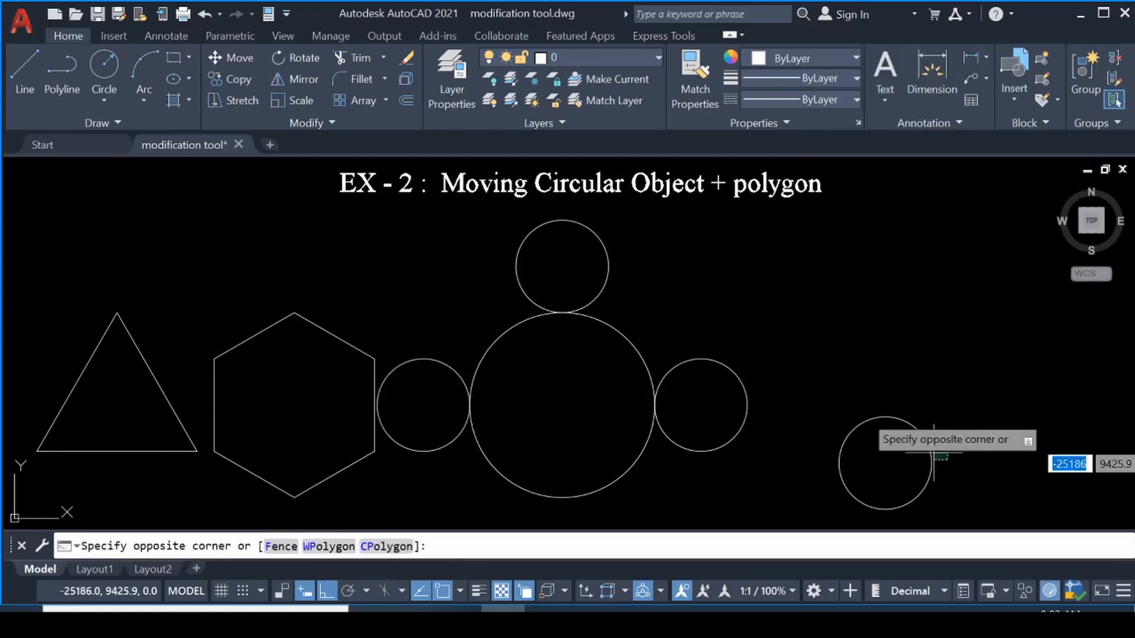
click(888, 393)
key(Return)
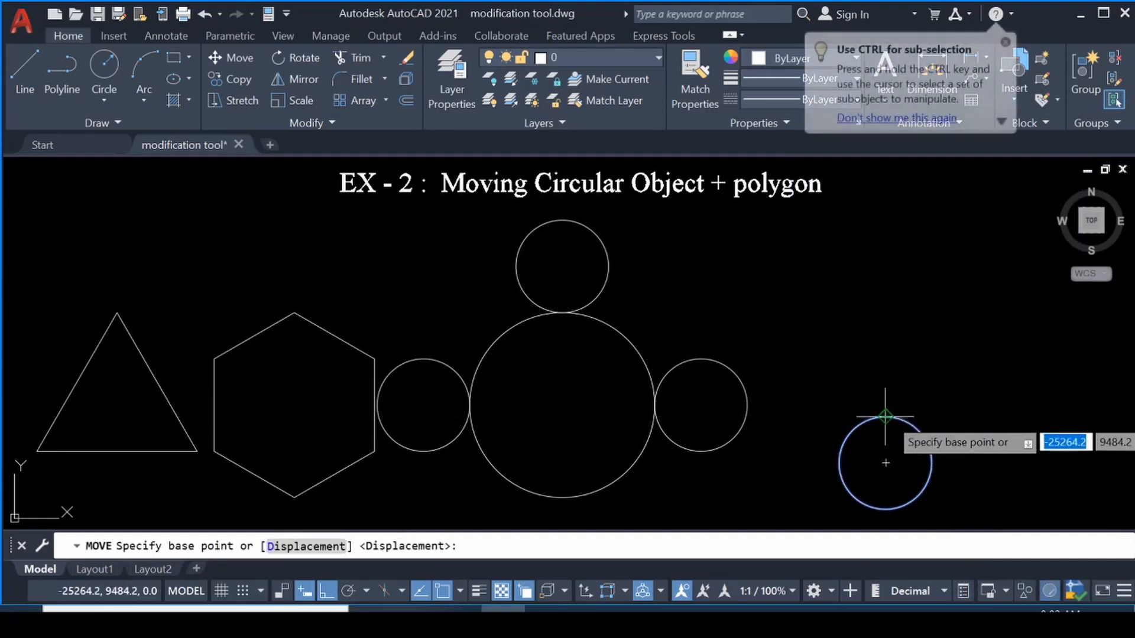
click(885, 416)
click(562, 497)
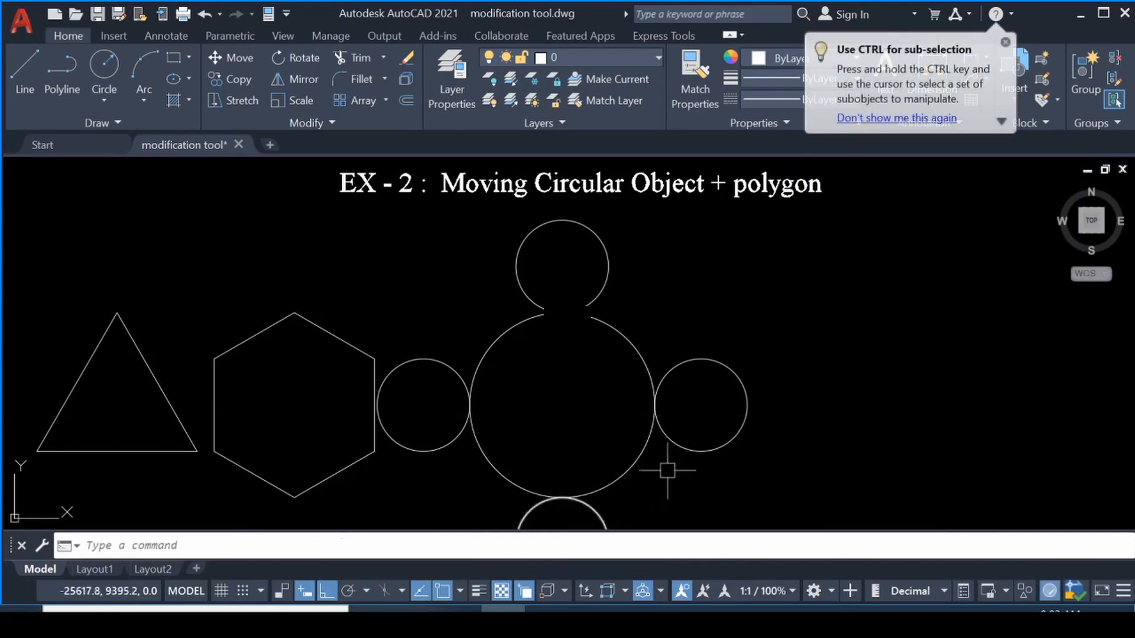
- Move the triangle from its geometric center to the geometric center of the hexagon
scroll(664, 469, down, 1)
click(210, 459)
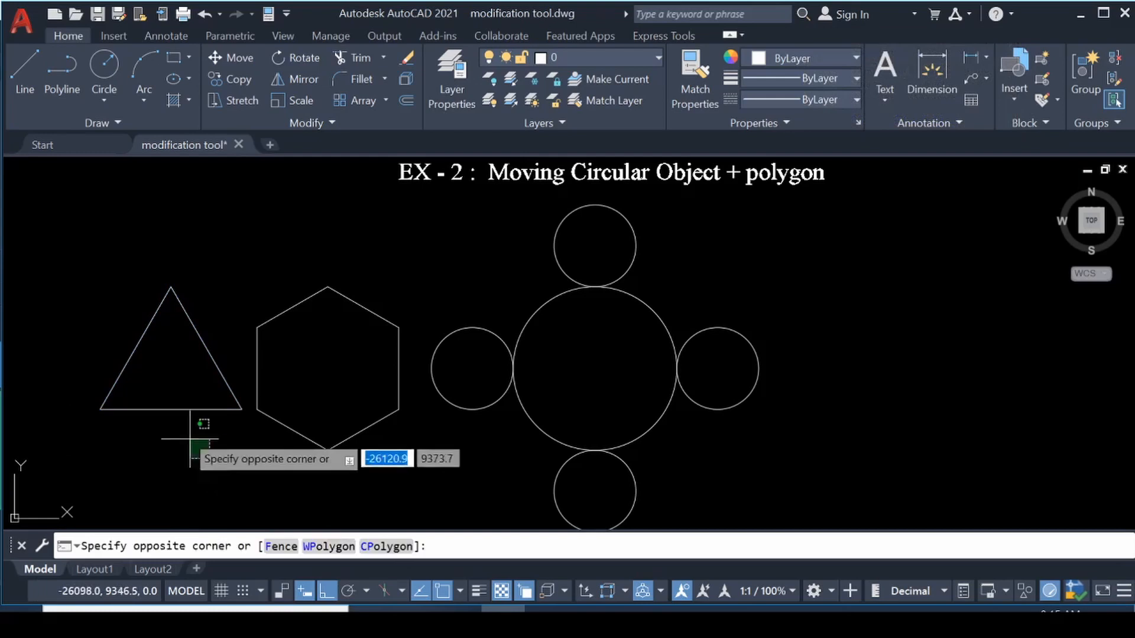
click(154, 389)
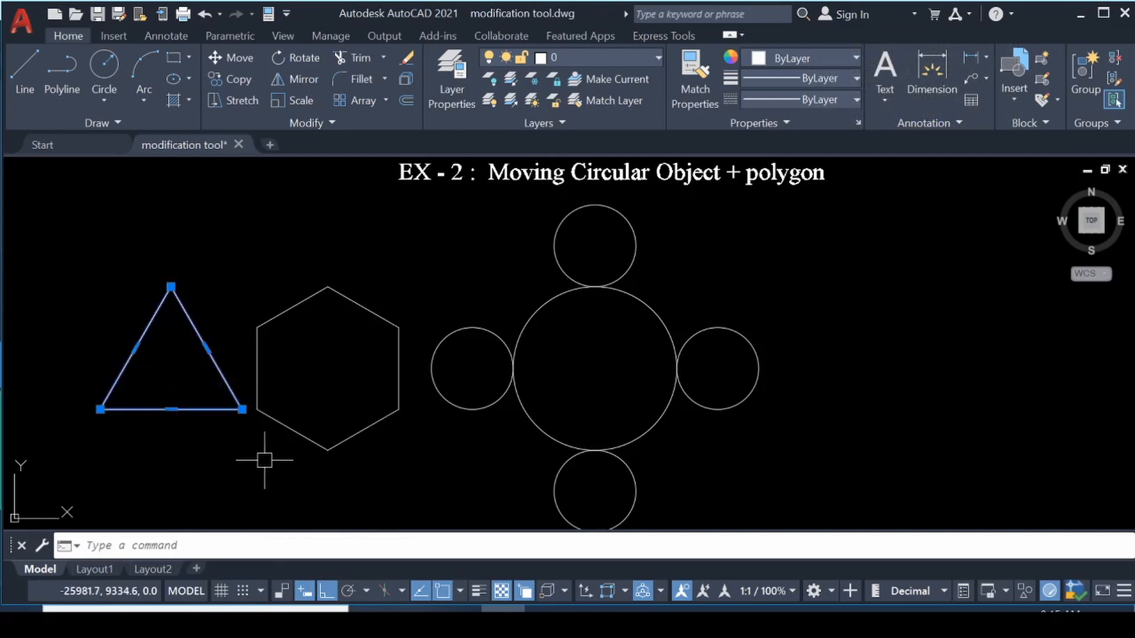
key(Return)
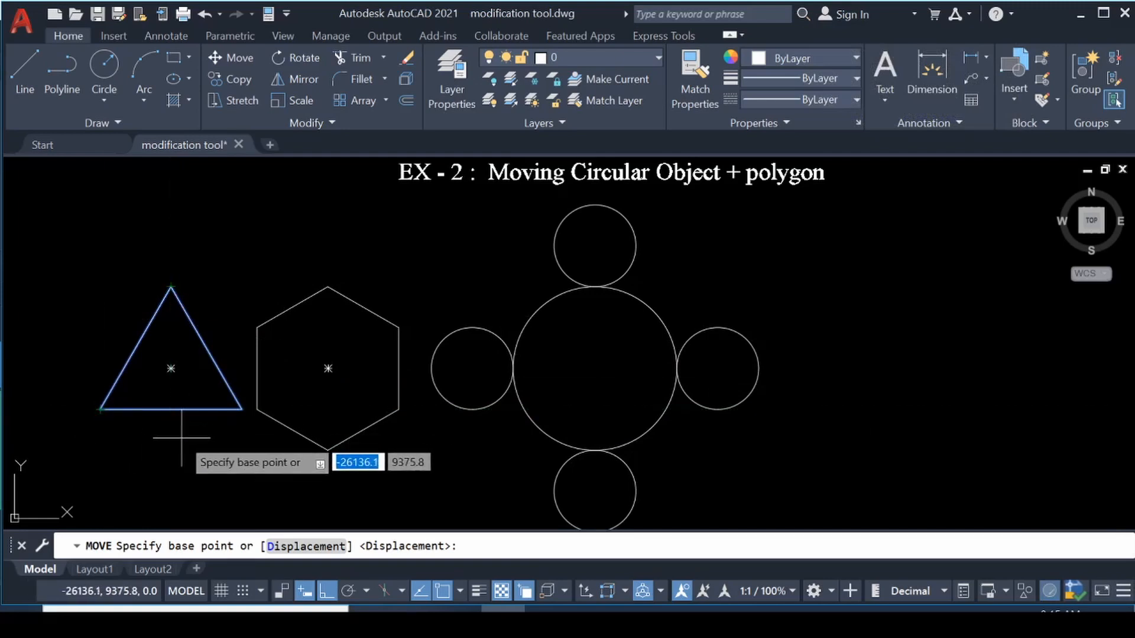
click(170, 368)
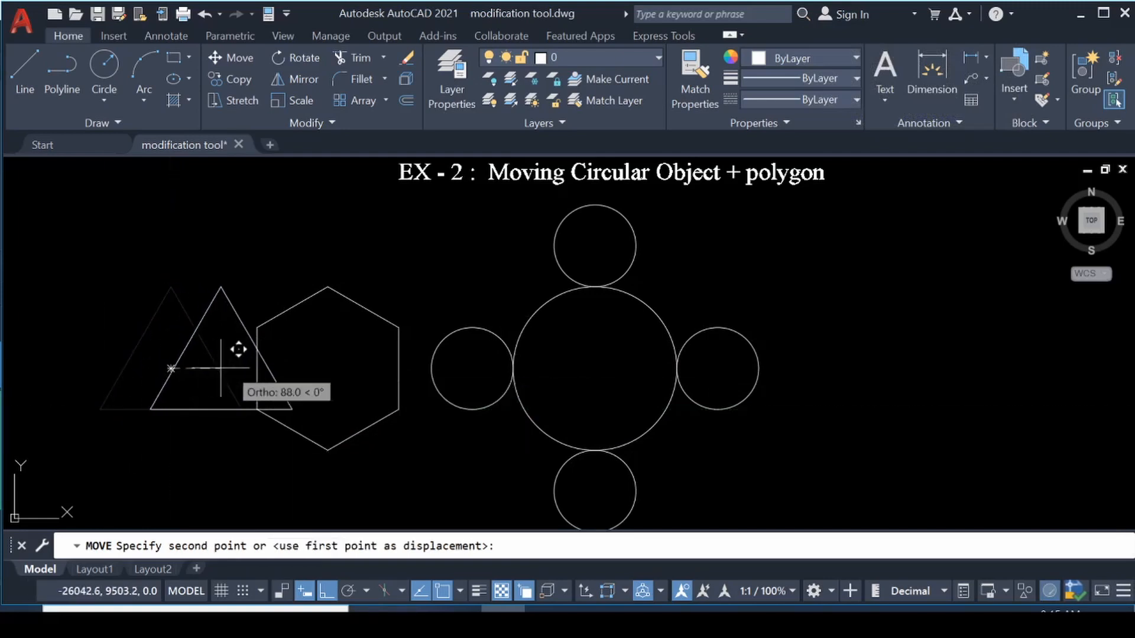
click(328, 368)
- Move the hexagon and triangle together from their shared top vertex to the top quadrant of the large circle
click(390, 470)
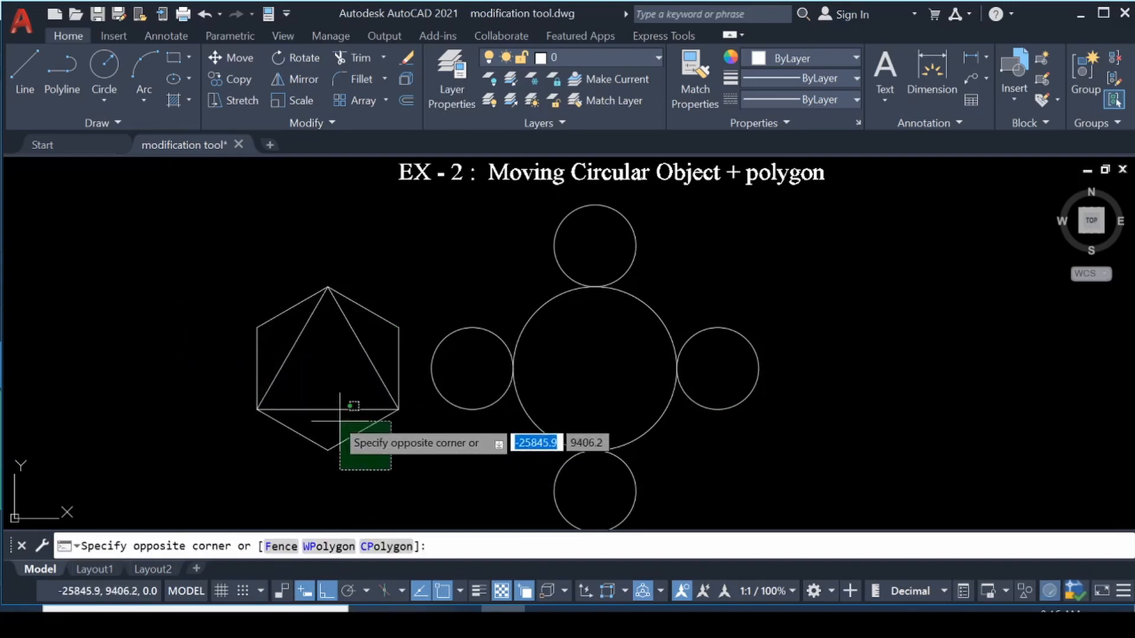
text(m)
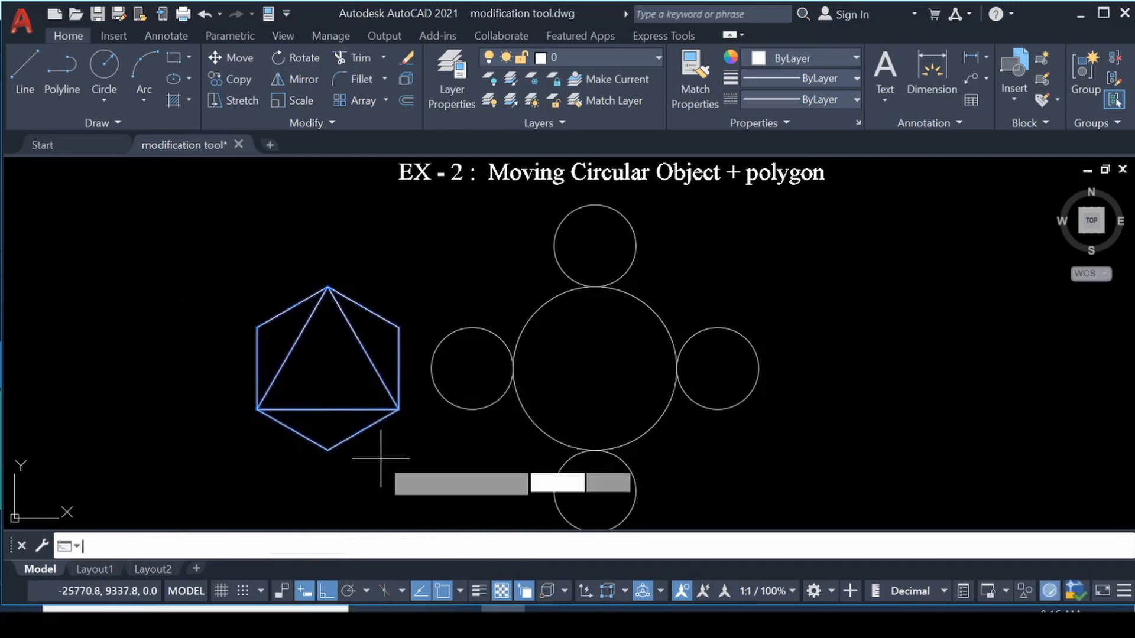
key(Return)
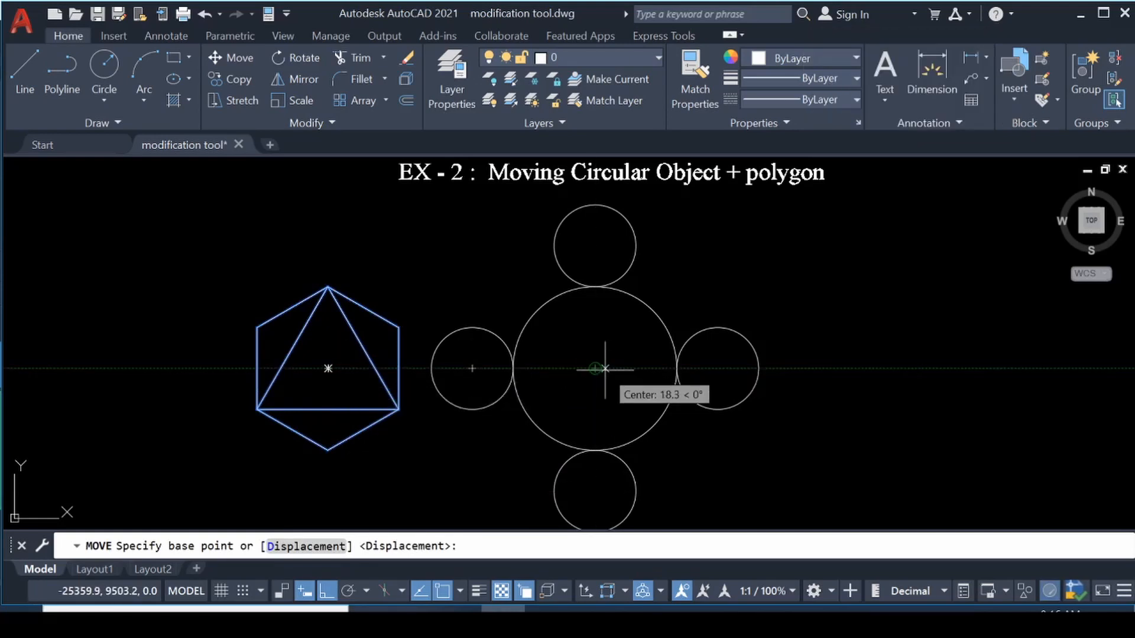
click(328, 286)
scroll(598, 286, up, 2)
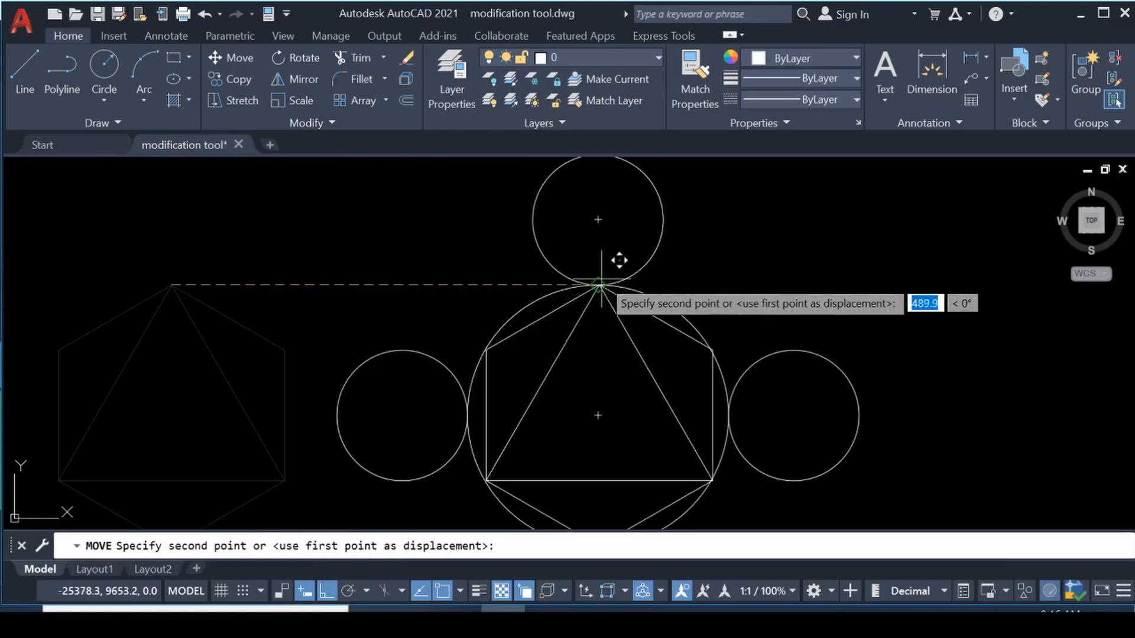
click(598, 286)
- In EX - 3, move the Iron Man image by its bottom edge midpoint about 900 units horizontally, away from the Superman logos
scroll(517, 260, down, 2)
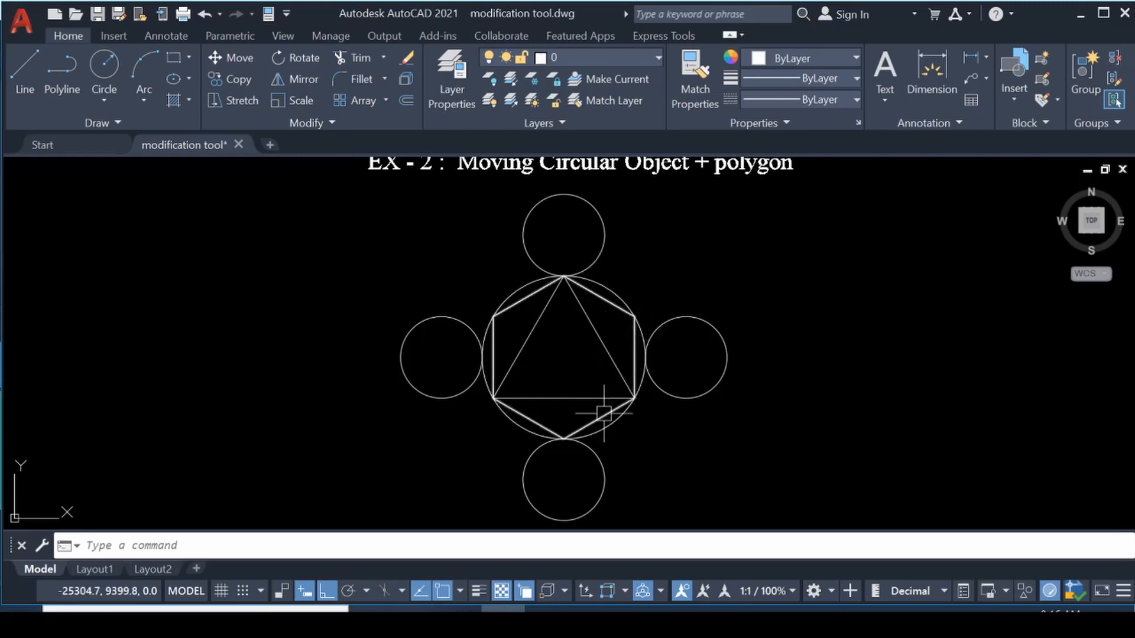
middle_drag(805, 457, 801, 466)
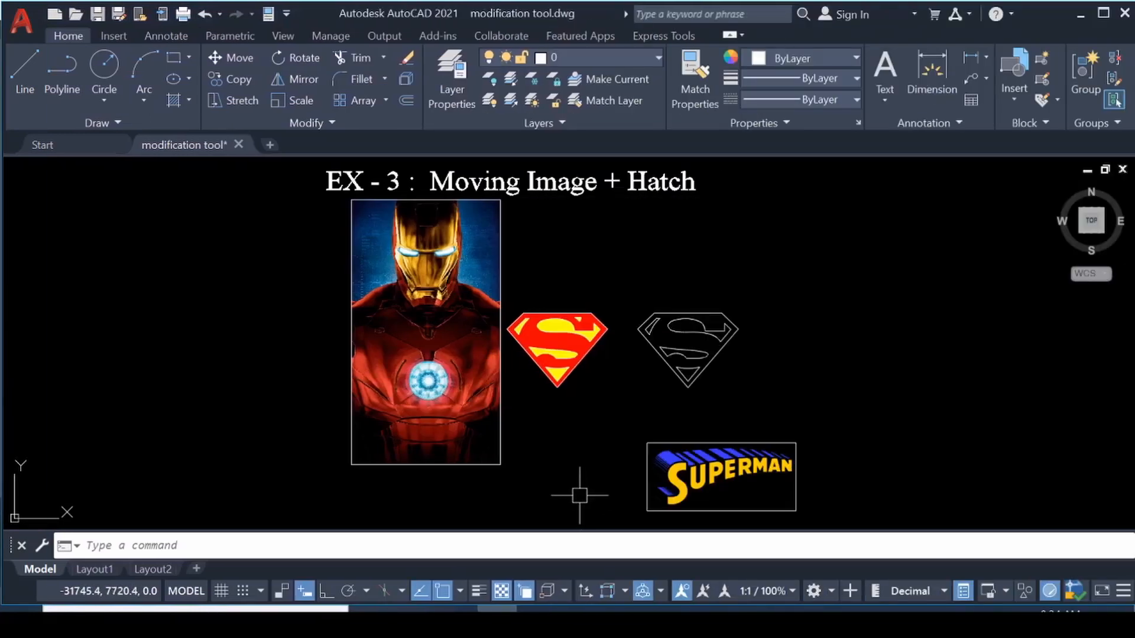
click(567, 485)
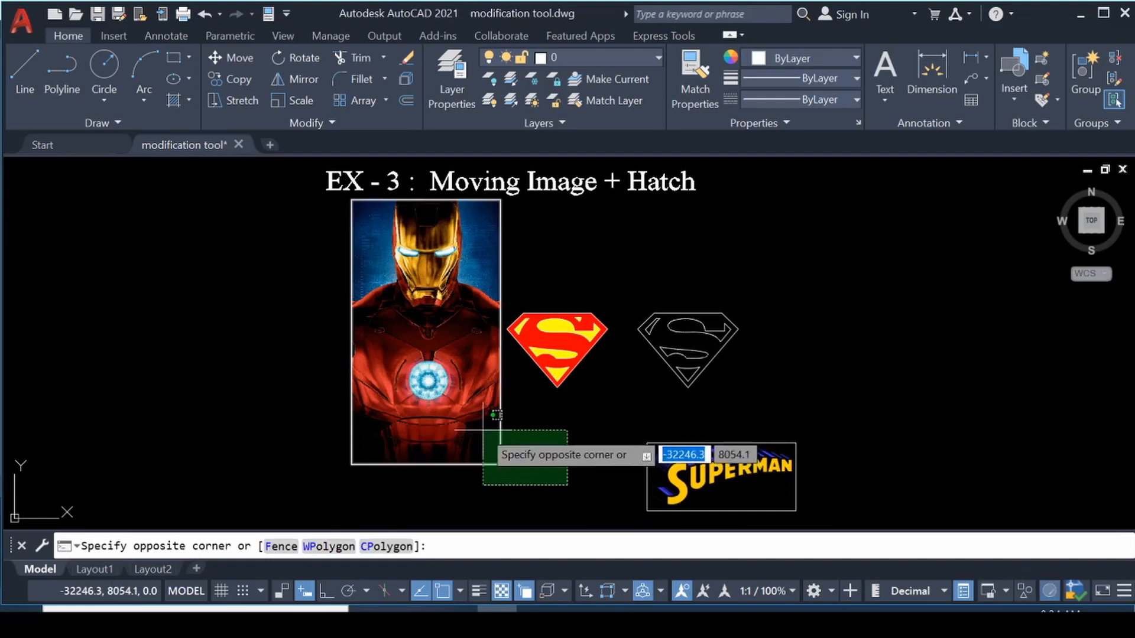
click(455, 402)
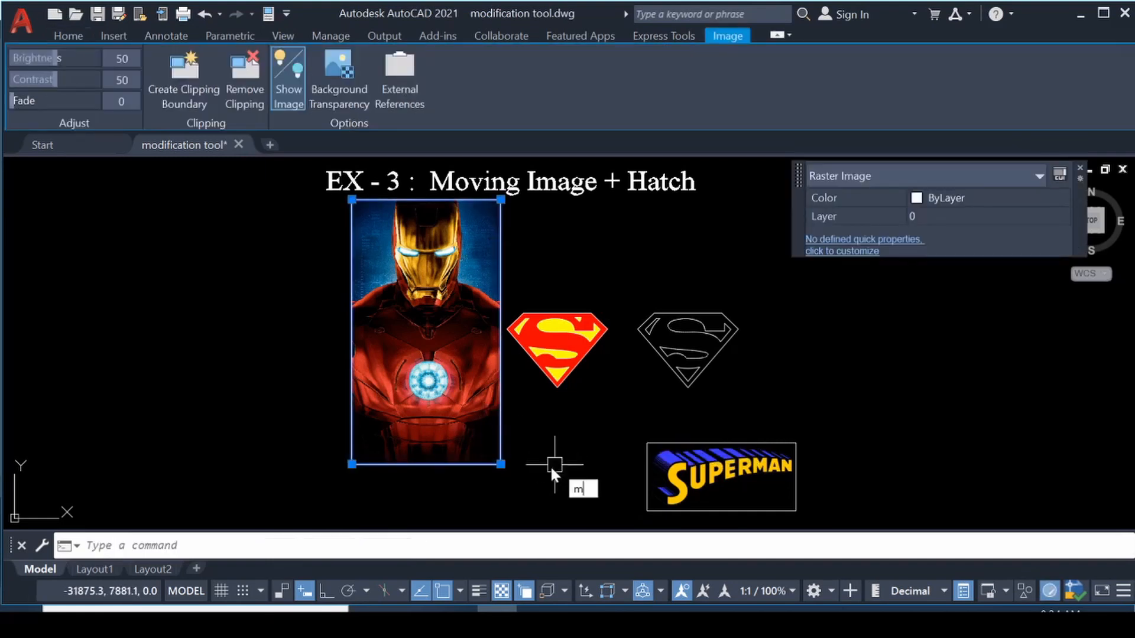
key(Return)
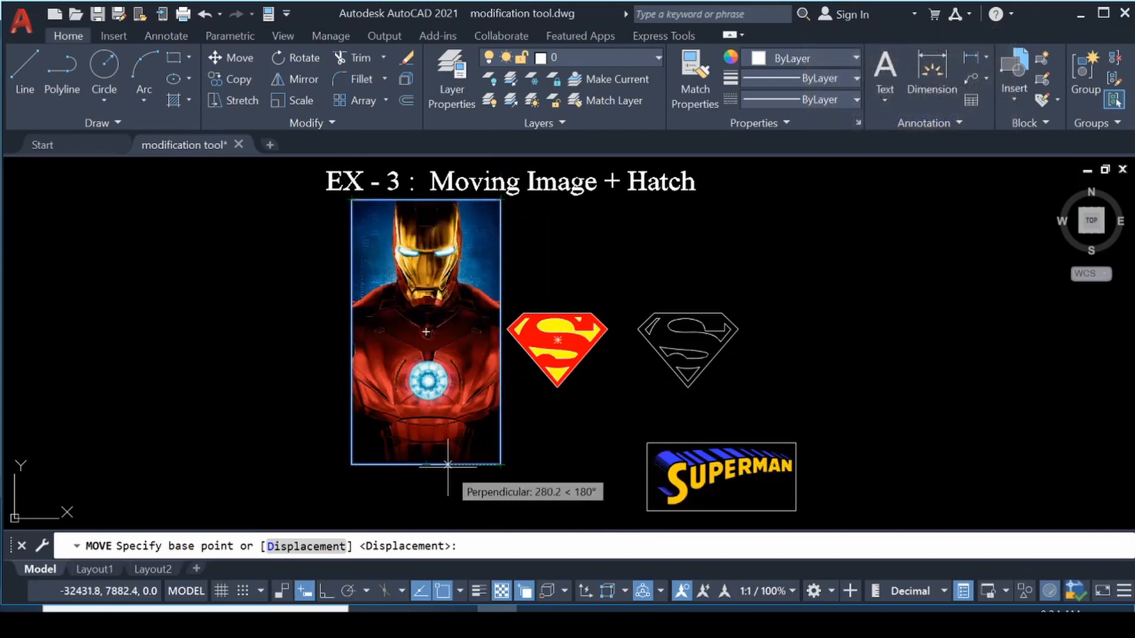
click(425, 465)
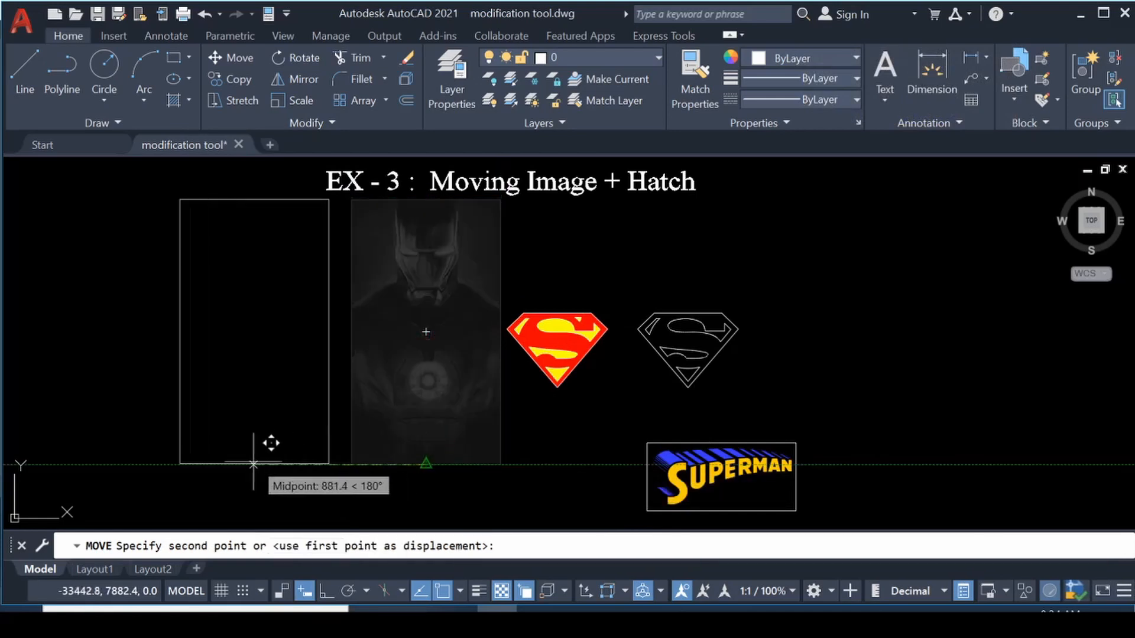
click(249, 461)
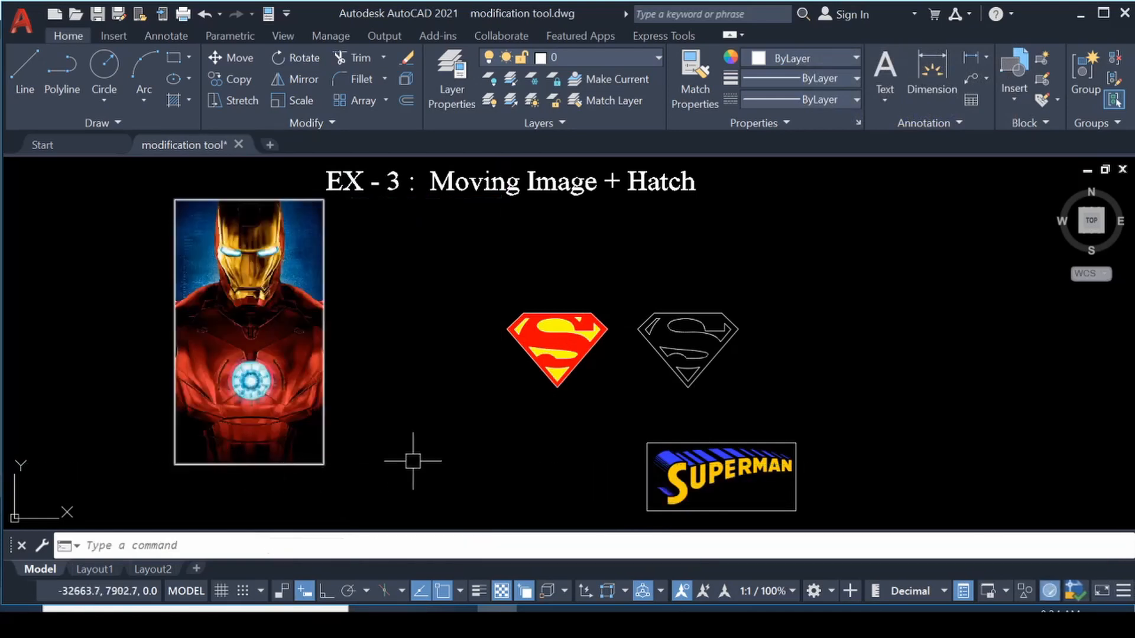
- Move the Superman text image from its top edge midpoint to the bottom edge midpoint of the Iron Man image
click(648, 515)
click(896, 441)
text(m)
key(Return)
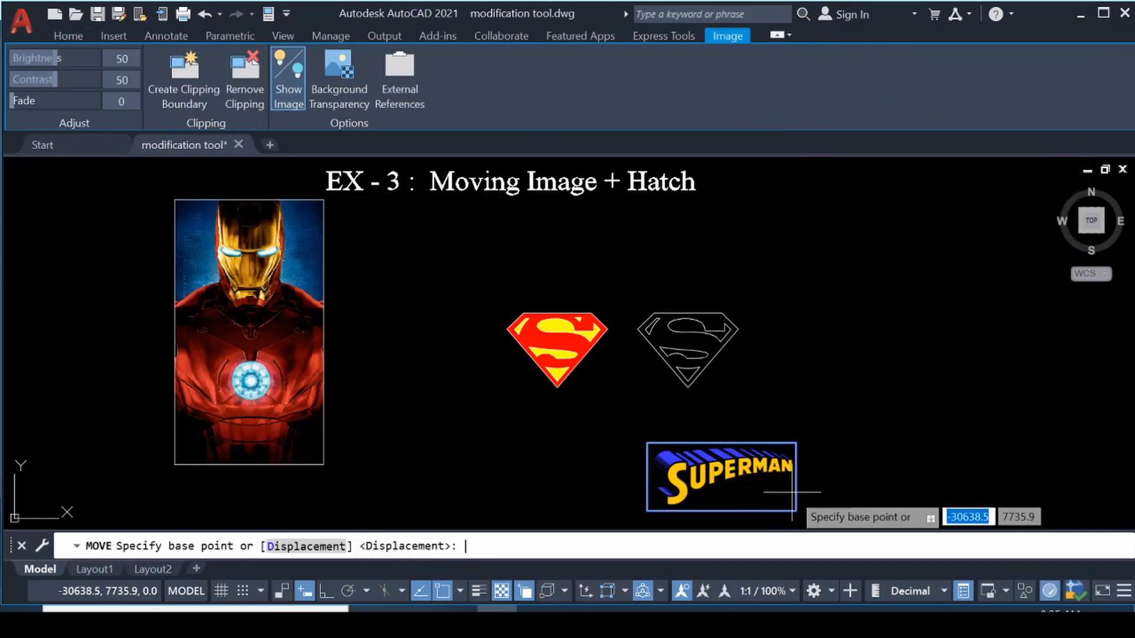
click(722, 442)
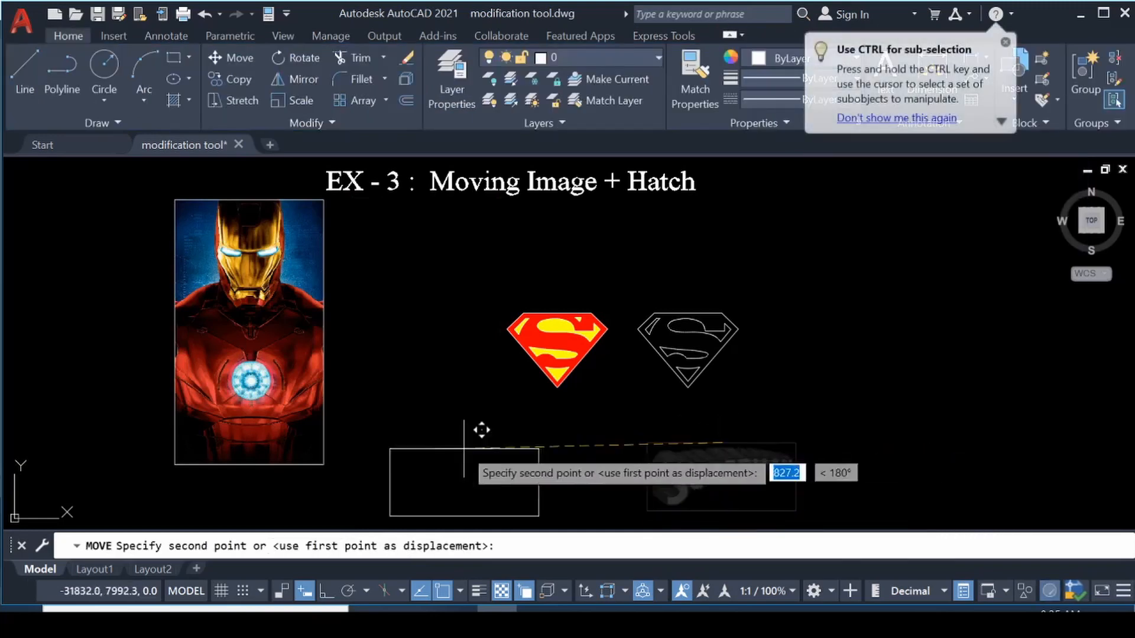
click(250, 464)
- Try to move the red hatch alone from the filled logo's right corner to empty space beyond the outlined logo
middle_drag(391, 483, 466, 460)
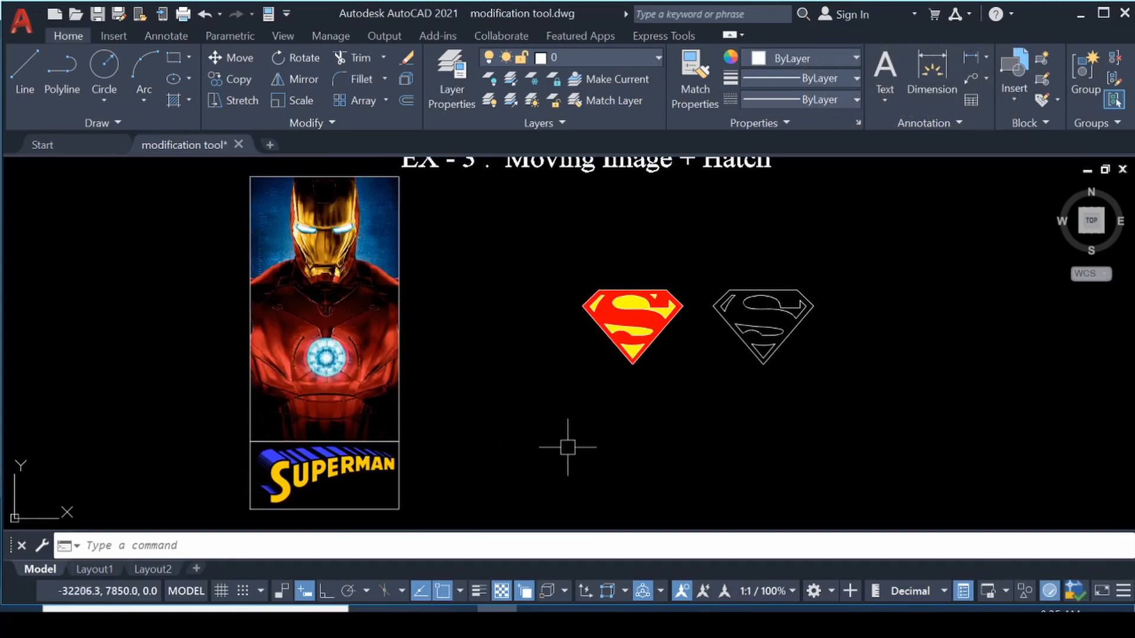
scroll(578, 416, up, 4)
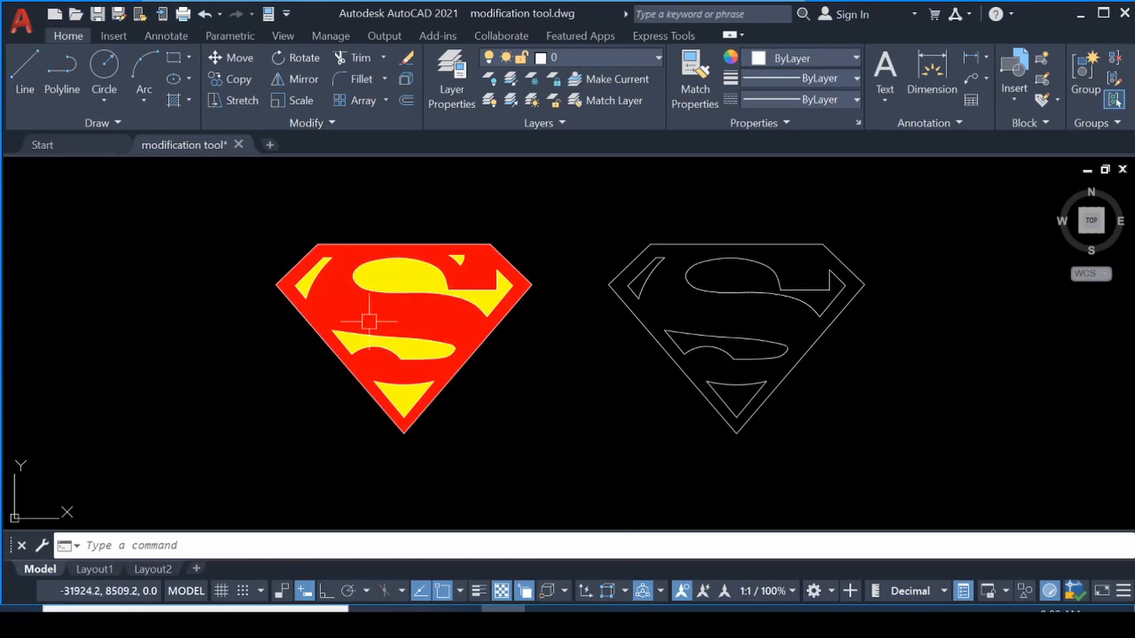
click(354, 309)
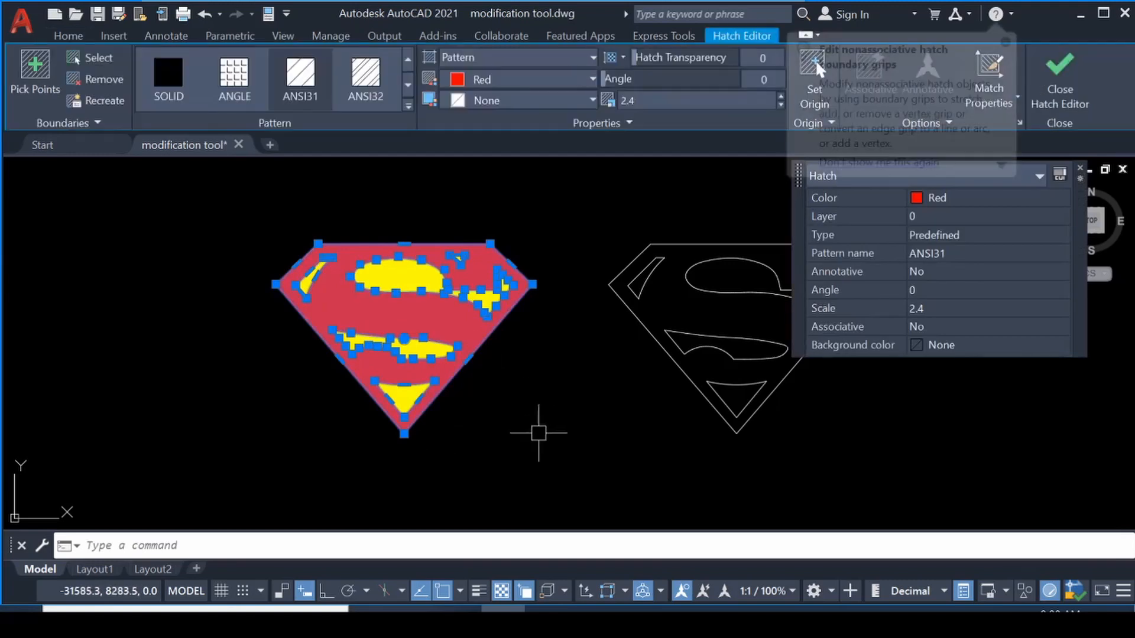
key(Return)
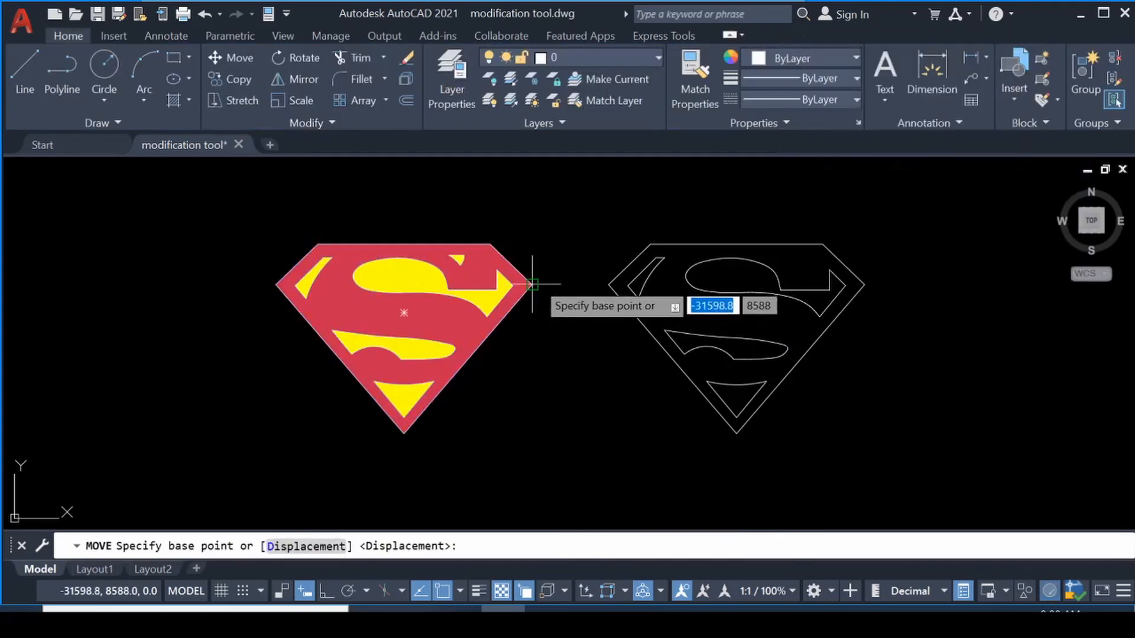
click(534, 283)
click(1103, 374)
middle_drag(824, 447, 752, 448)
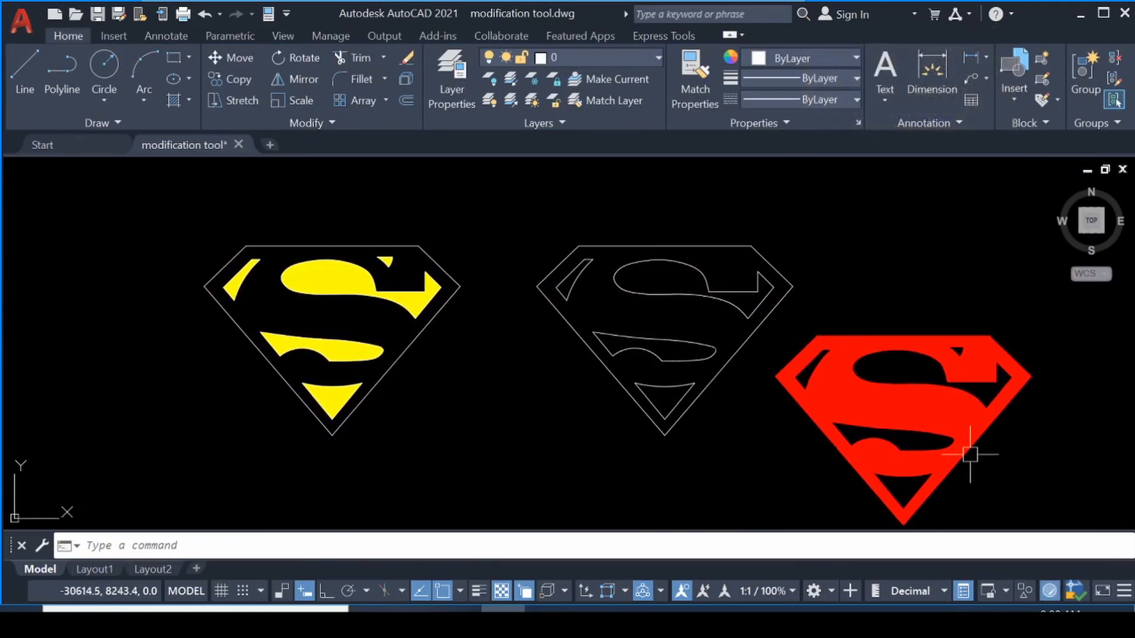
click(943, 341)
text(m)
key(Return)
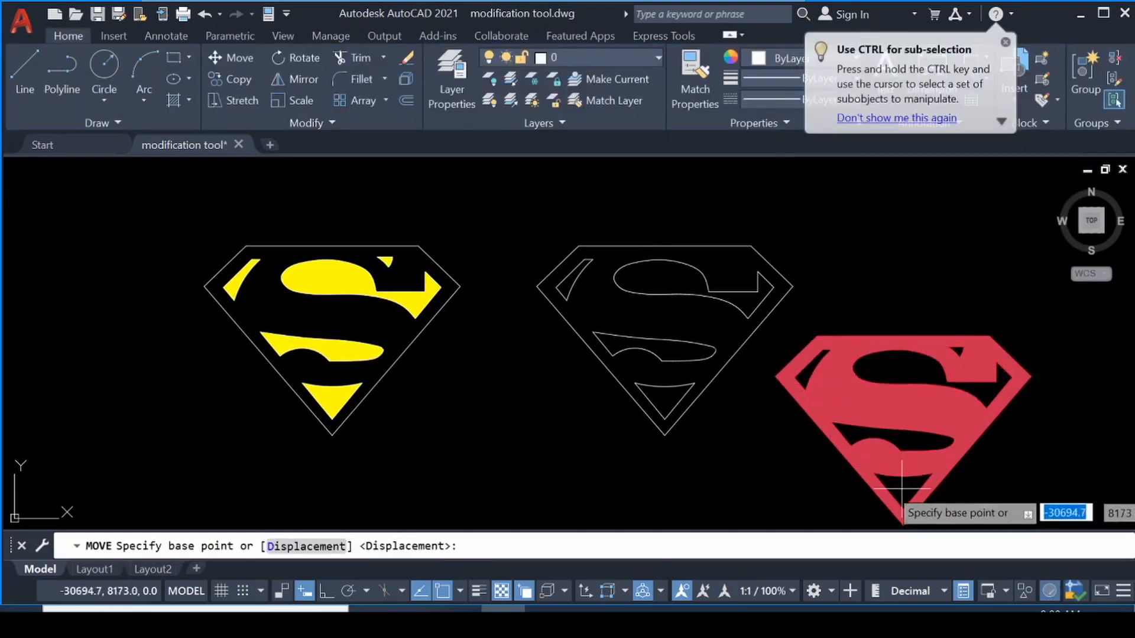
key(Escape)
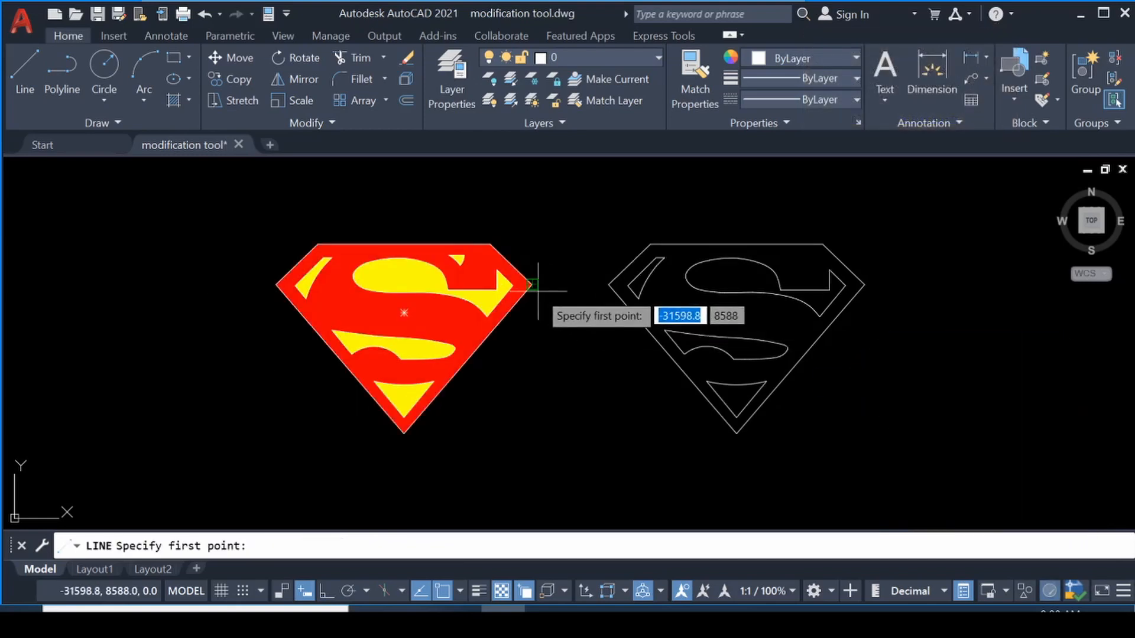
- Draw a vertical line about 174 units long upward from the right corner of the filled Superman logo
click(532, 285)
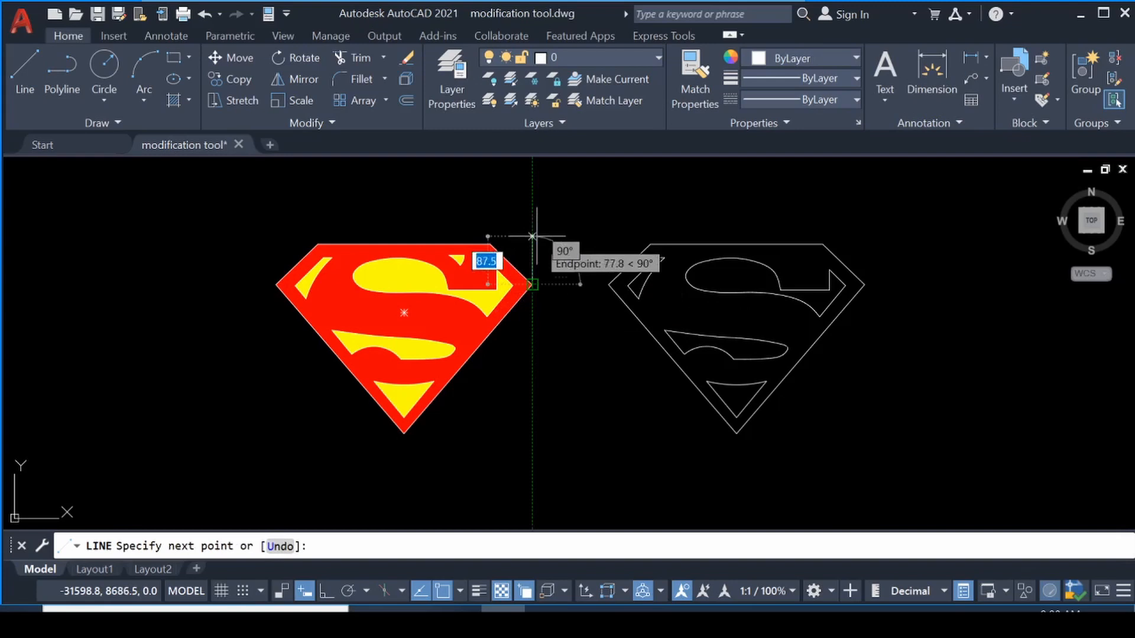
click(532, 200)
key(Return)
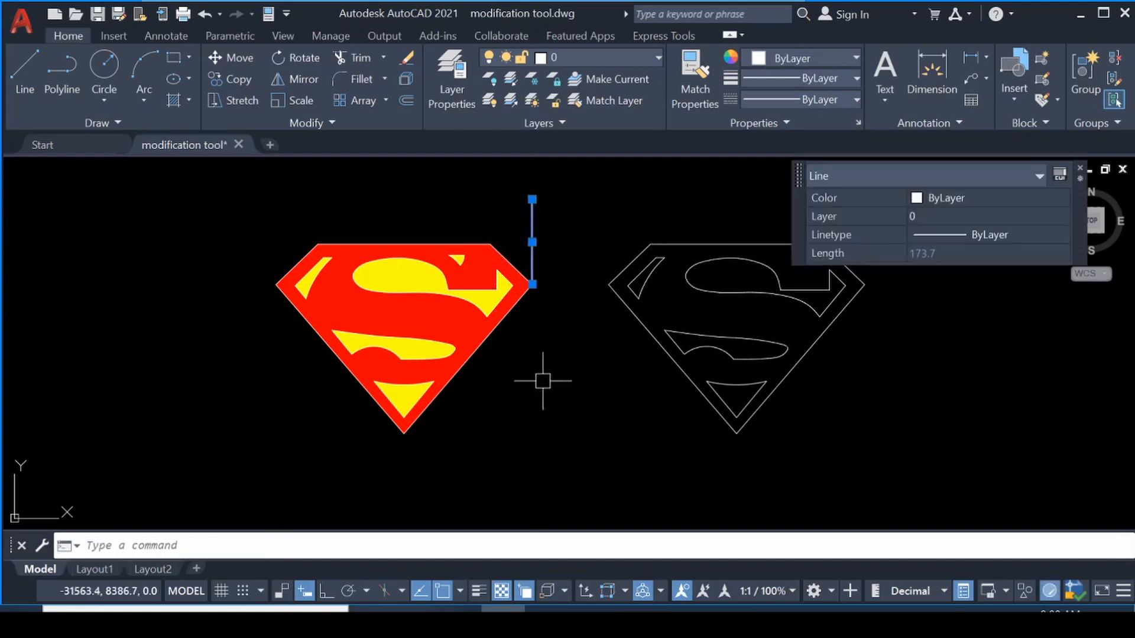
- Move the red hatch together with the vertical line from the filled logo's right corner to empty space beyond the outlined logo
click(399, 312)
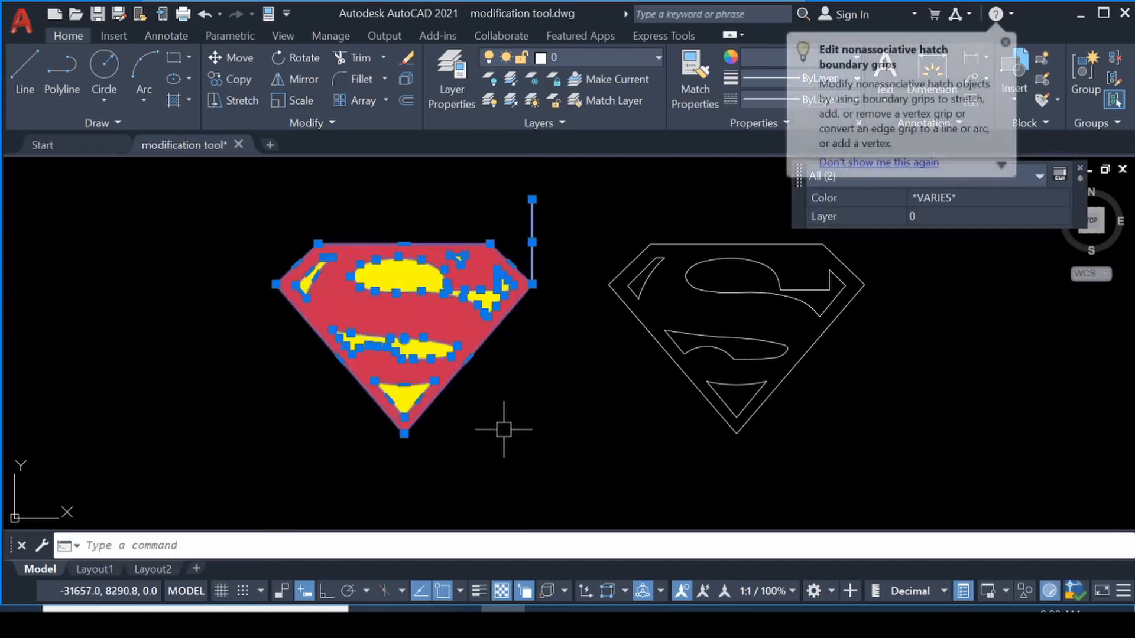
text(m)
key(Return)
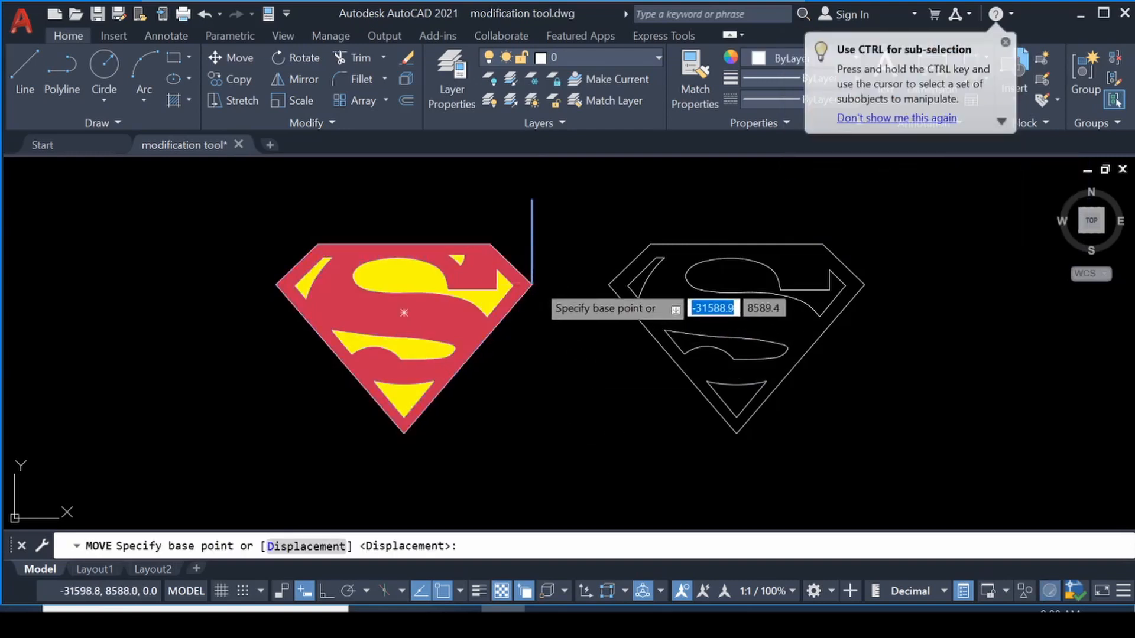
click(532, 285)
click(1082, 370)
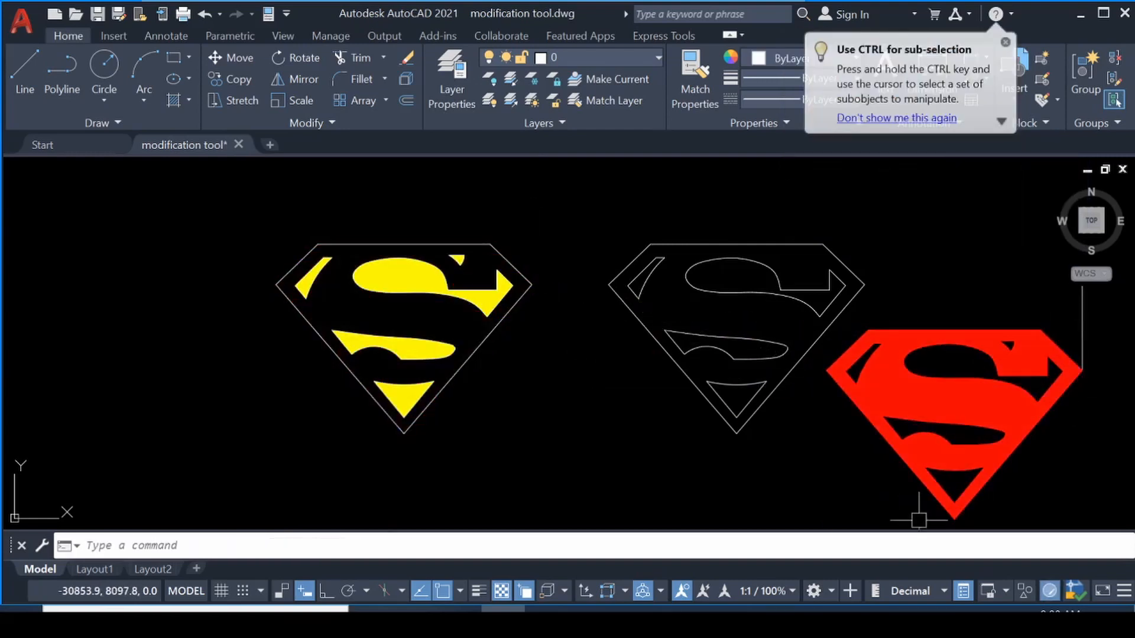
- Move the red hatch alone from the vertical line's lower endpoint back to the right corner of the yellow-filled logo's outline
click(1094, 455)
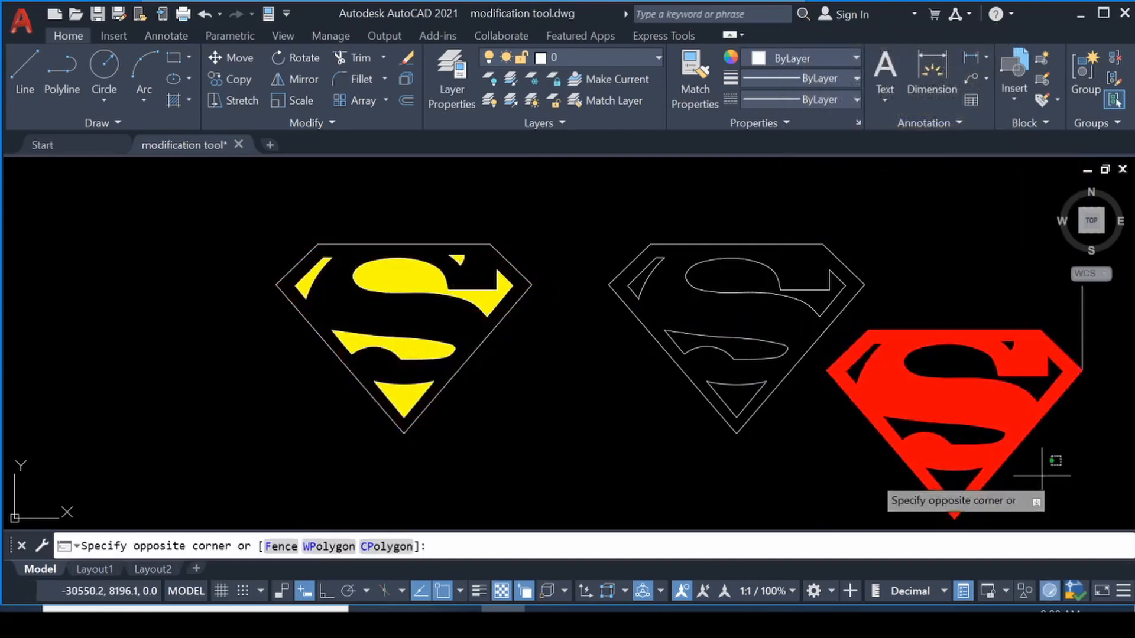
click(880, 479)
text(m)
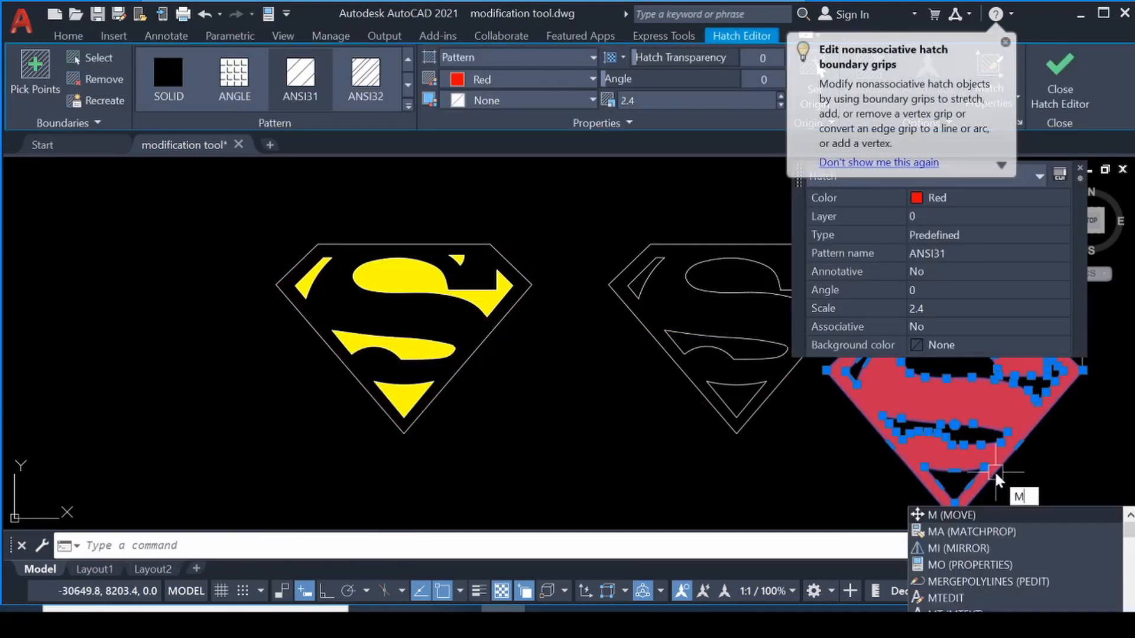
key(Return)
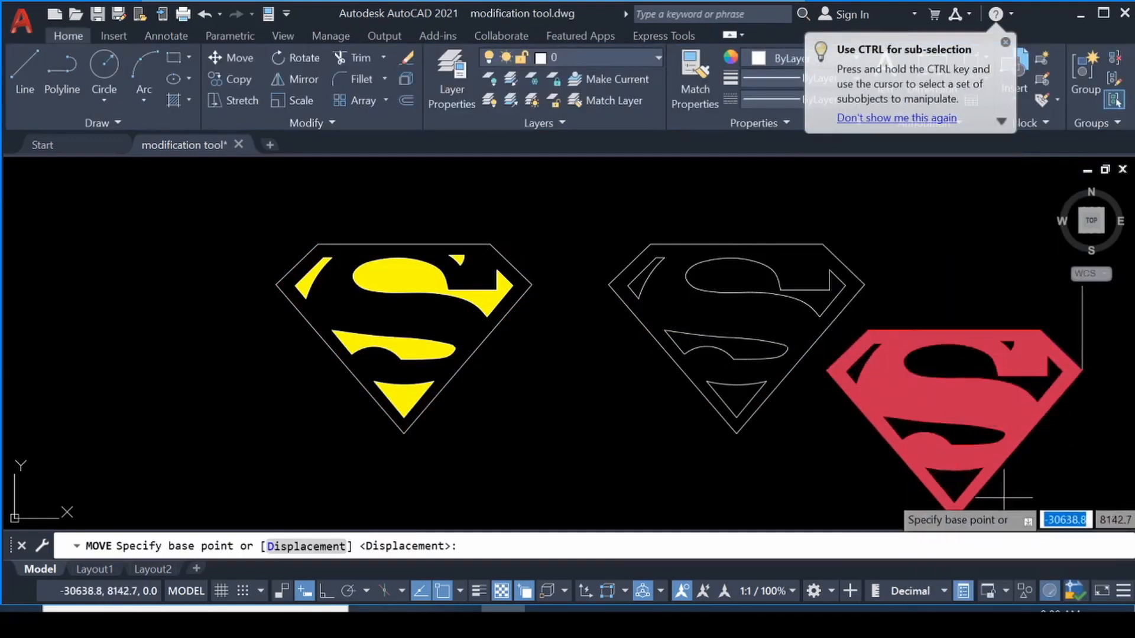
click(1082, 370)
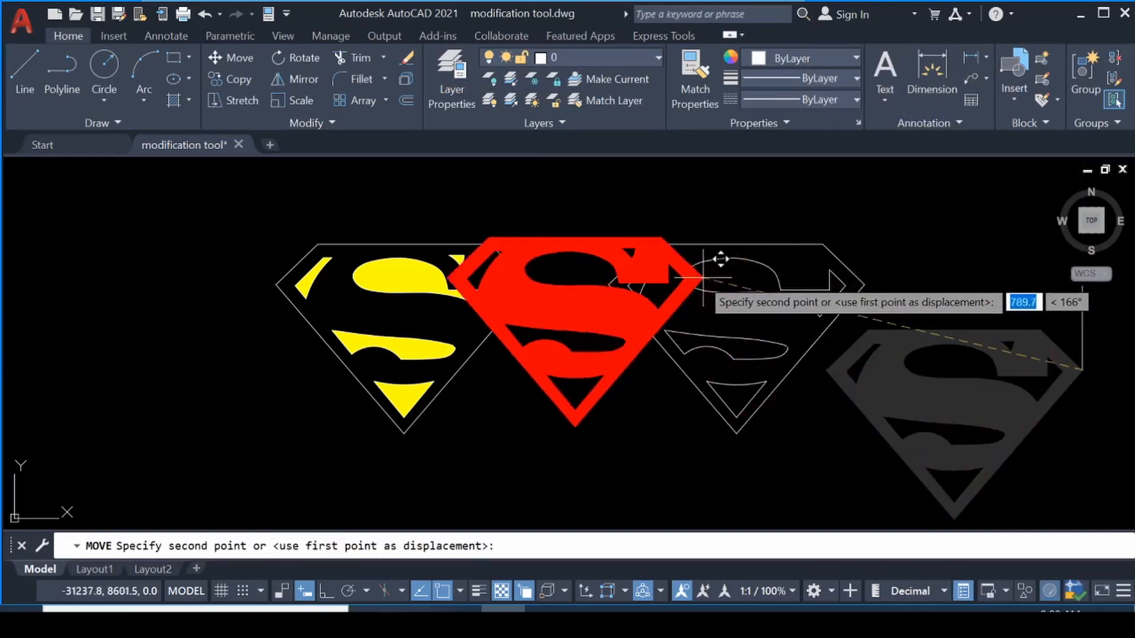
click(533, 288)
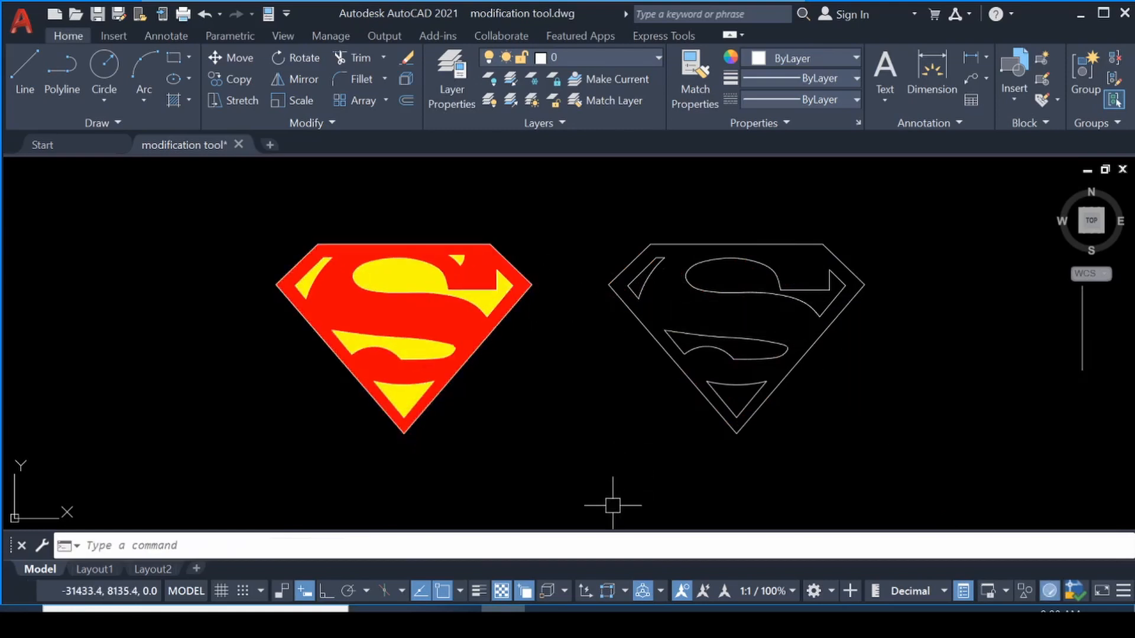